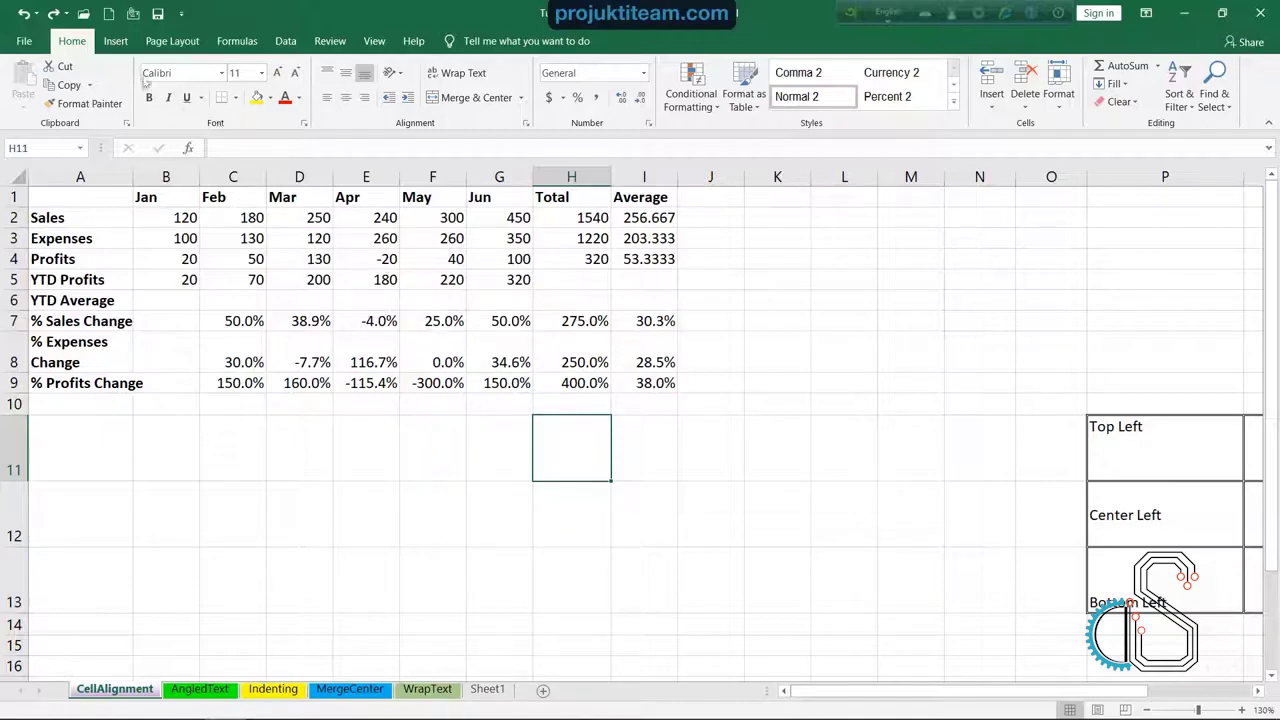
Open the Borders dropdown in the Home tab's Font group
left_click(235, 97)
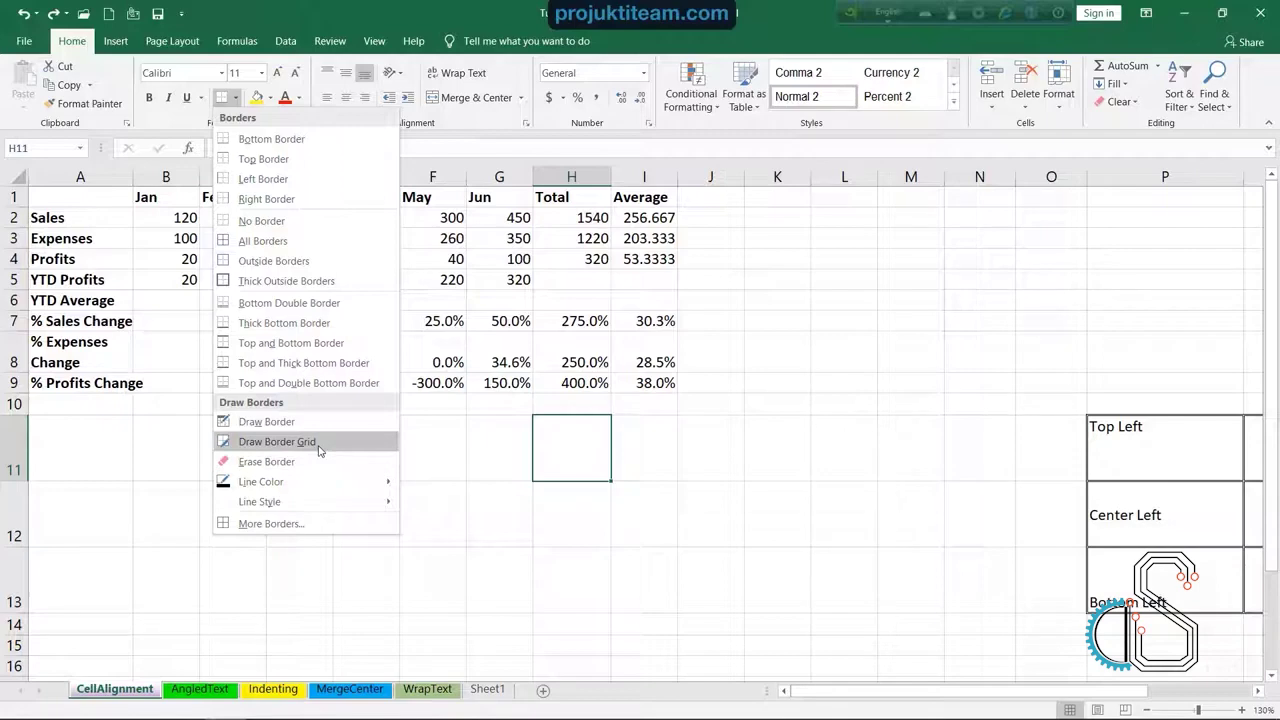
Open More Borders in Format Cells, then cancel without changing any borders
left_click(361, 524)
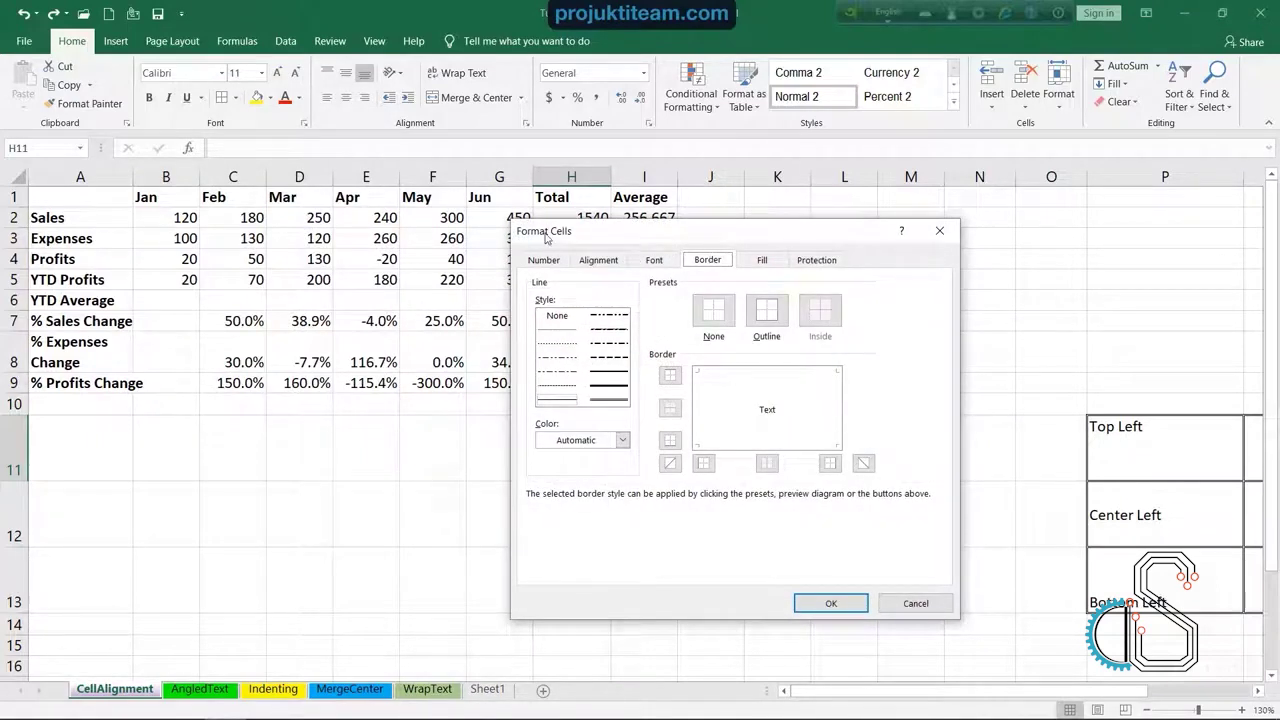
left_click(917, 606)
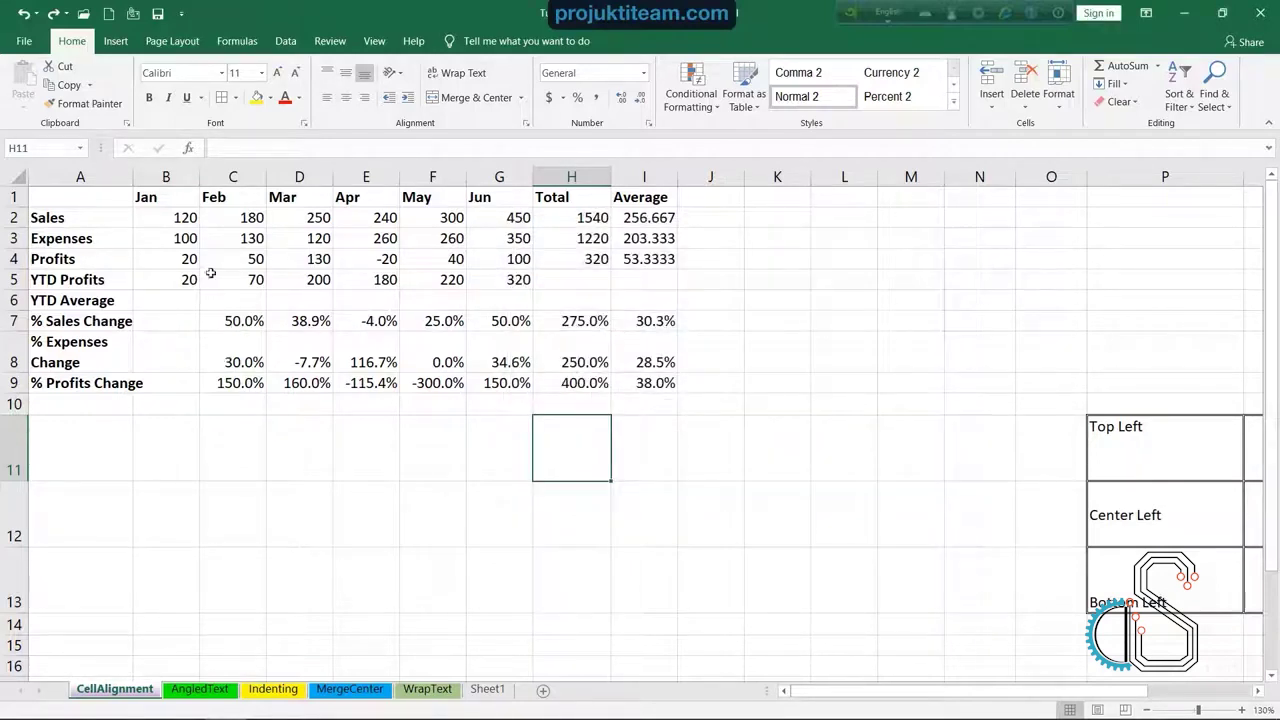
For B2:G3, choose a dashed line style in More Borders with Outline and Inside presets
left_click_drag(189, 217, 500, 238)
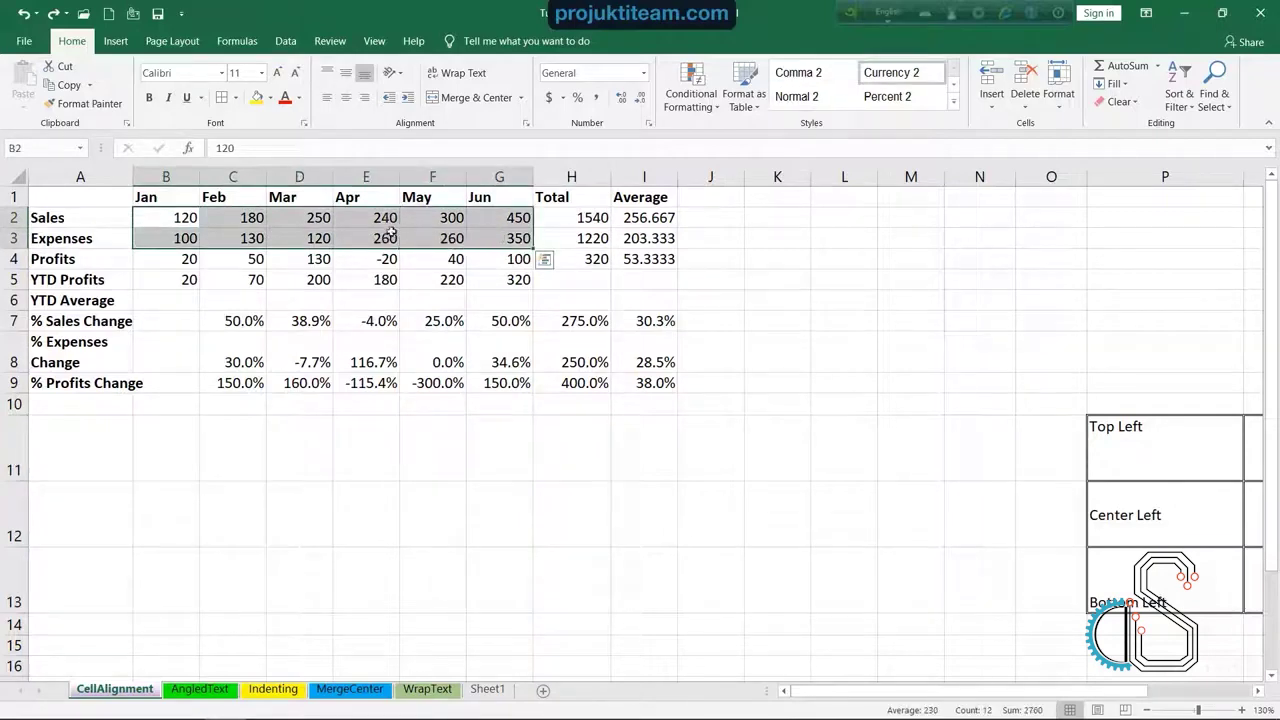
left_click(235, 97)
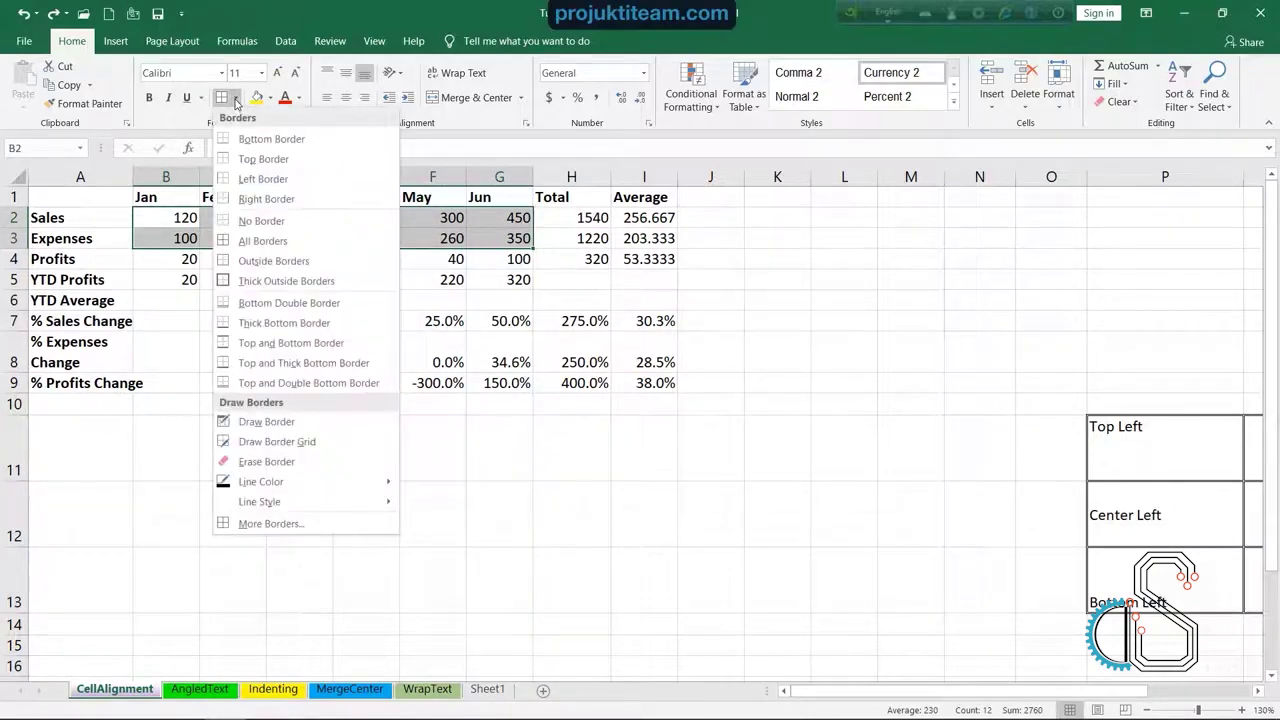
left_click(305, 523)
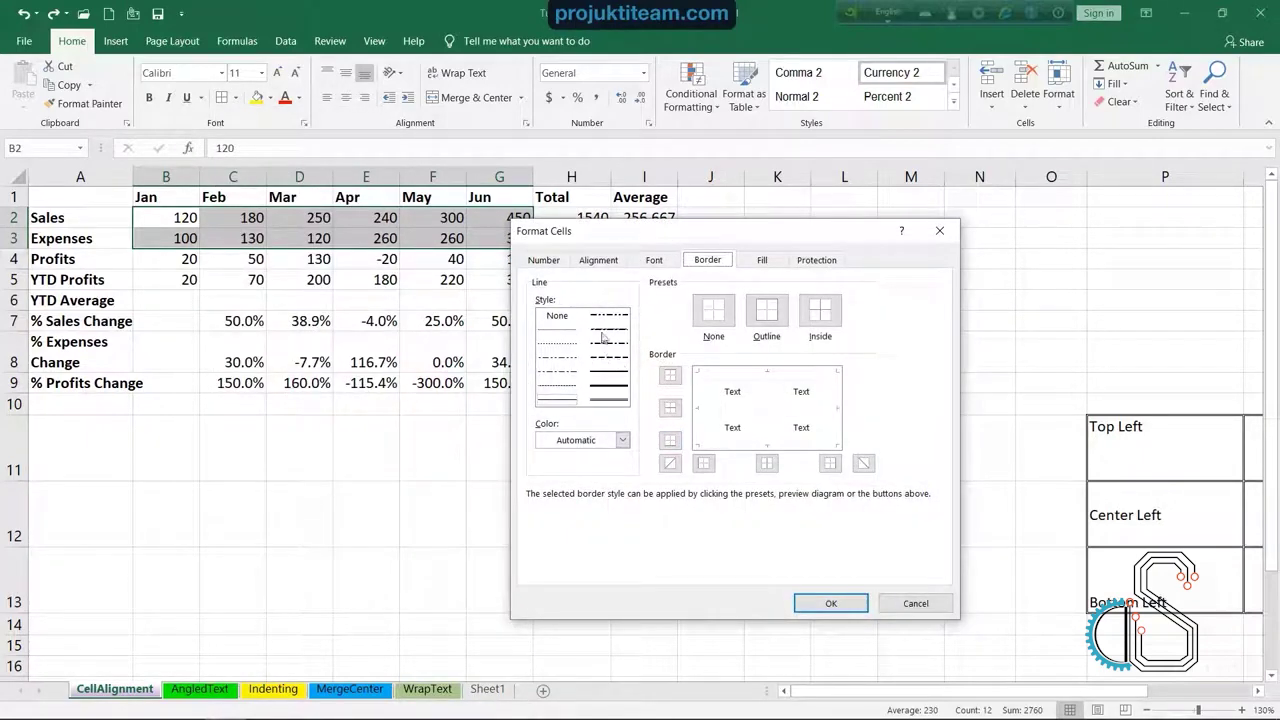
left_click(603, 335)
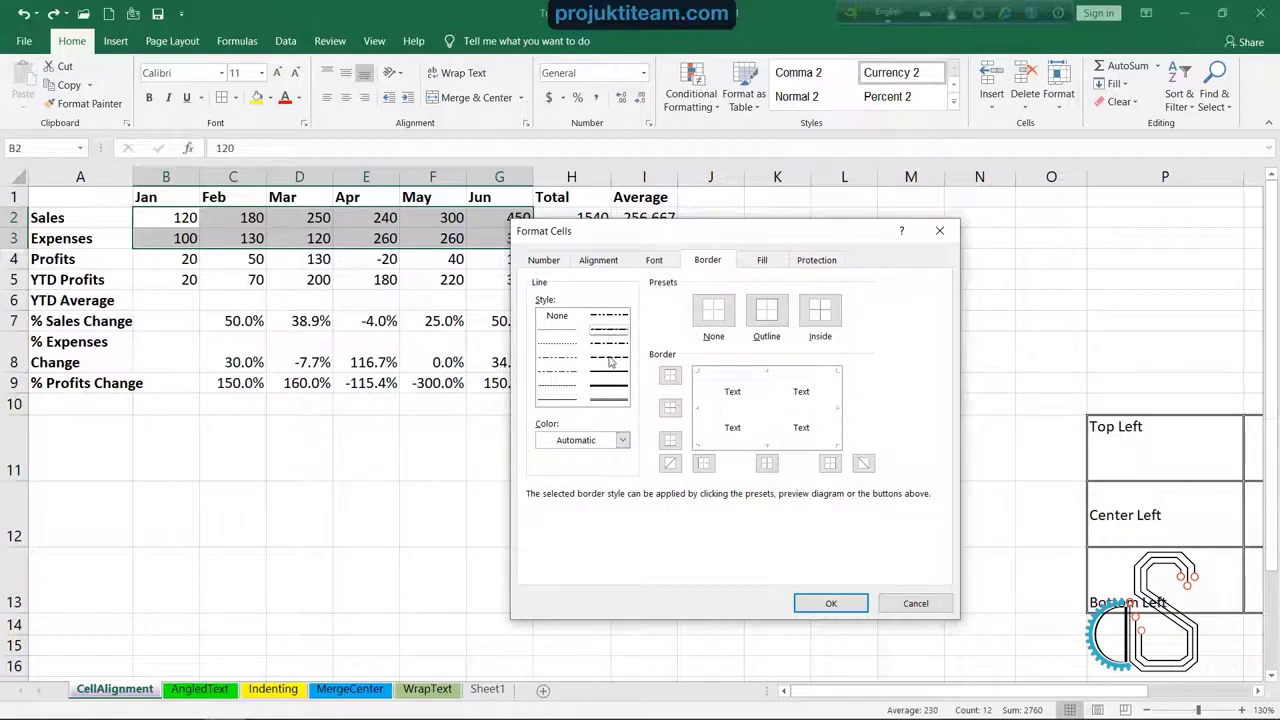
left_click(609, 359)
left_click(766, 318)
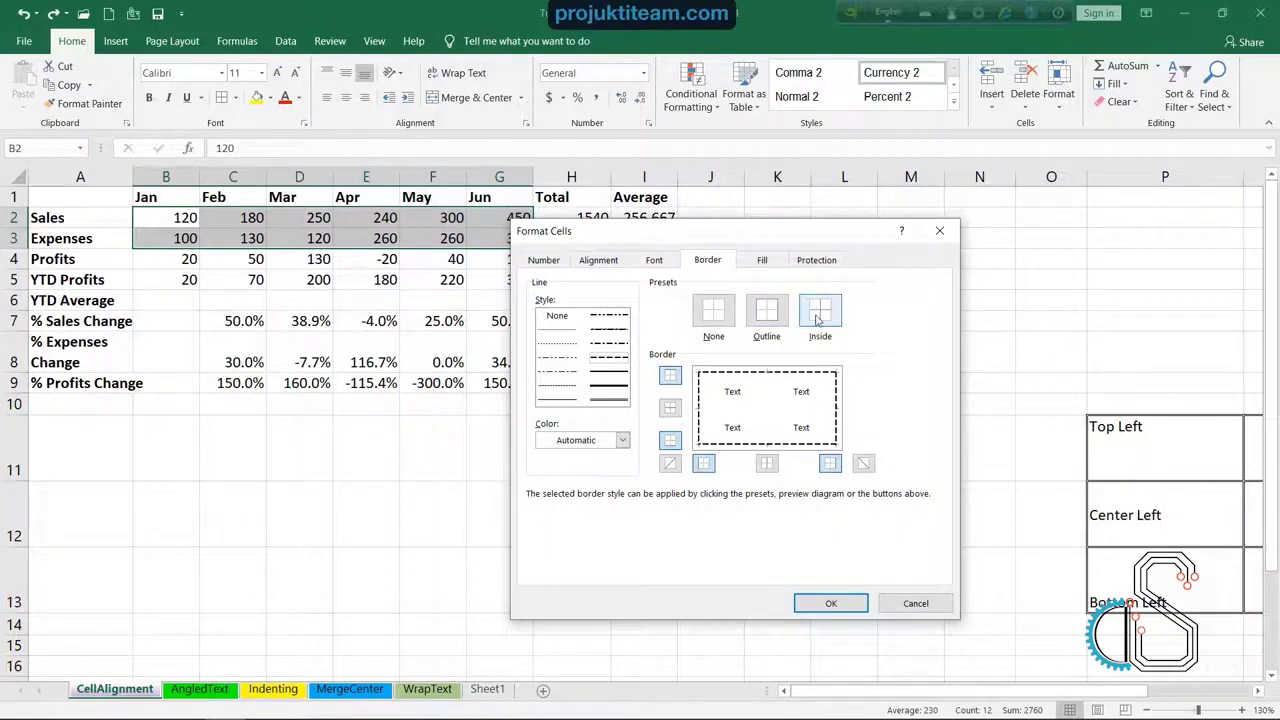
left_click_drag(790, 235, 863, 227)
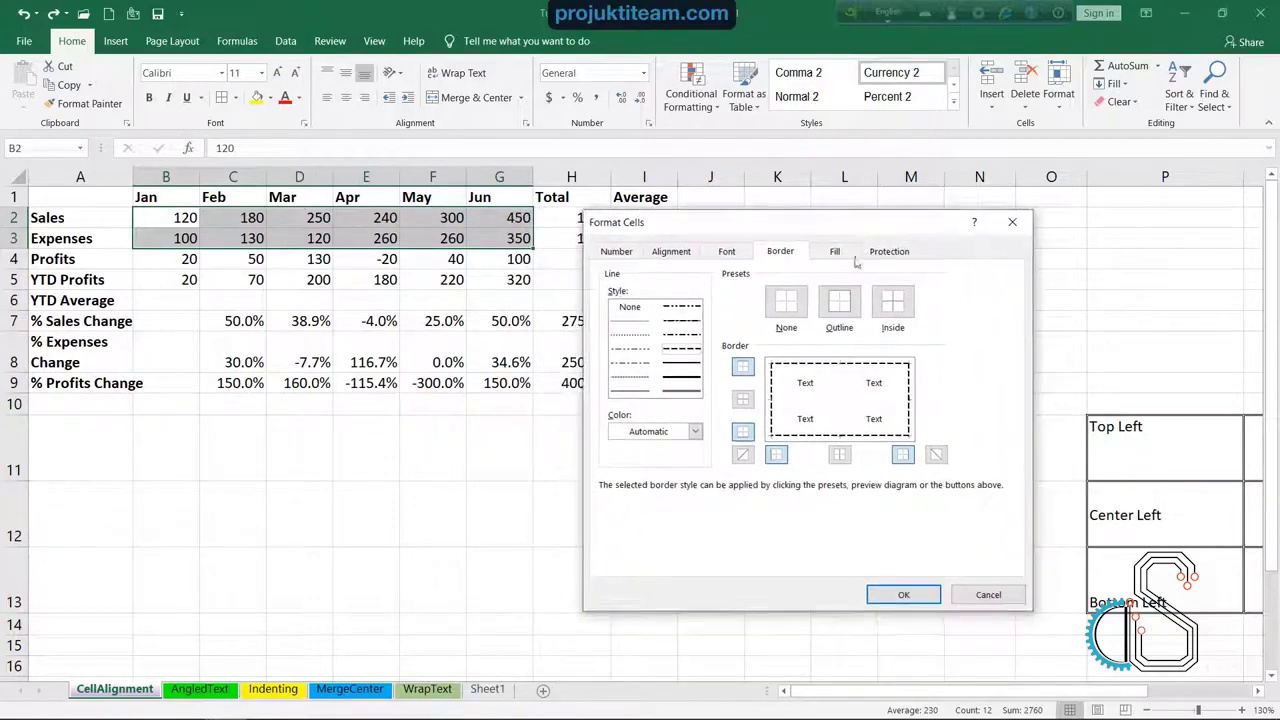
left_click(880, 308)
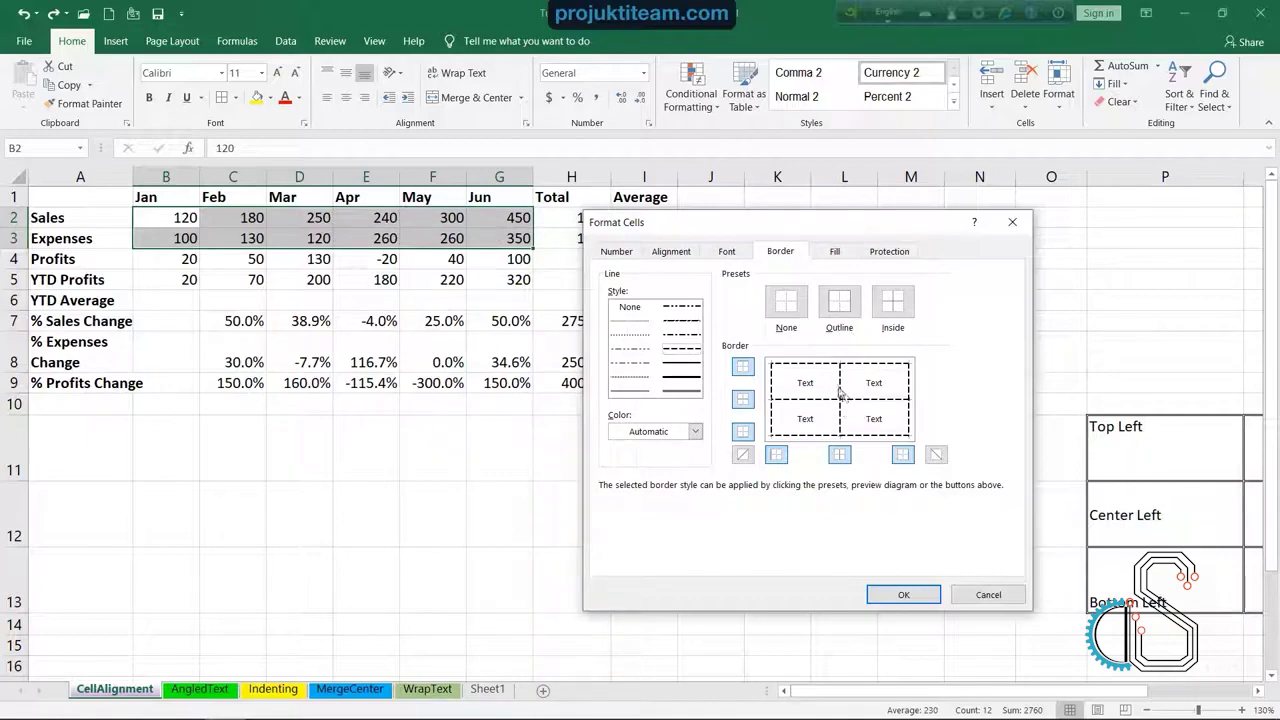
Rework the dashed preview, adding then removing diagonal lines, and apply it to B2:G3
left_click(839, 302)
left_click(839, 302)
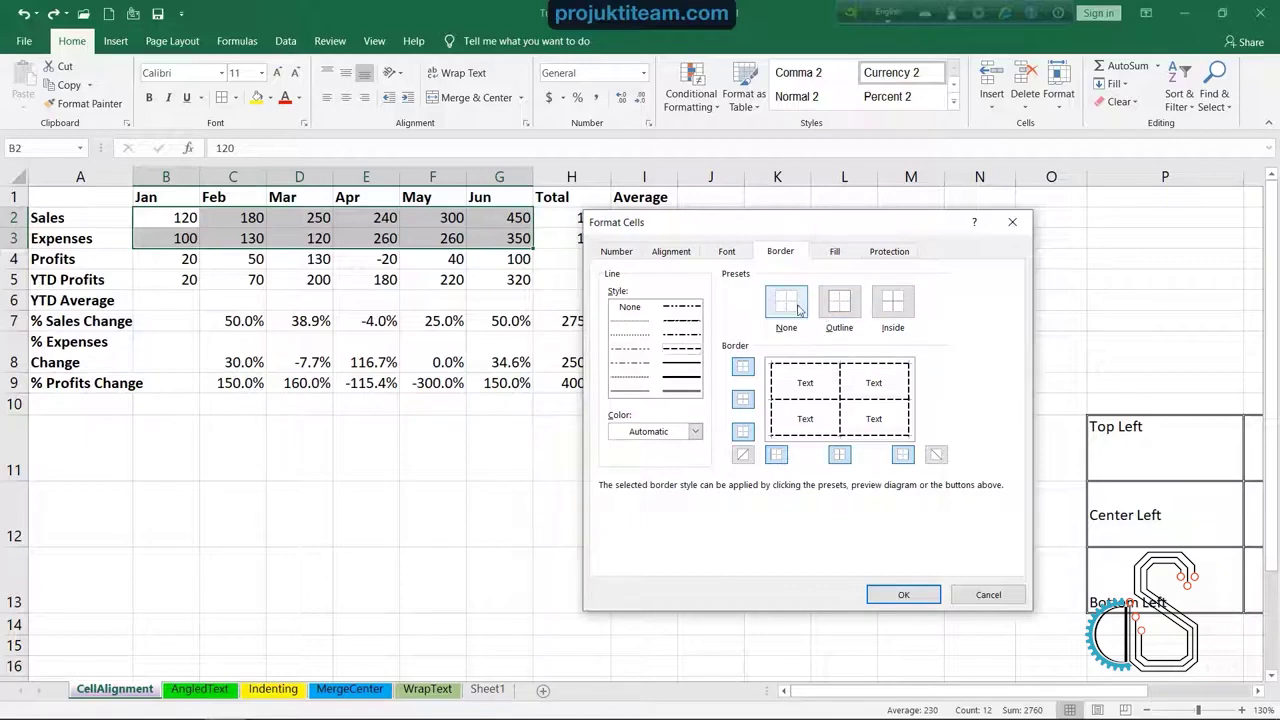
left_click(797, 309)
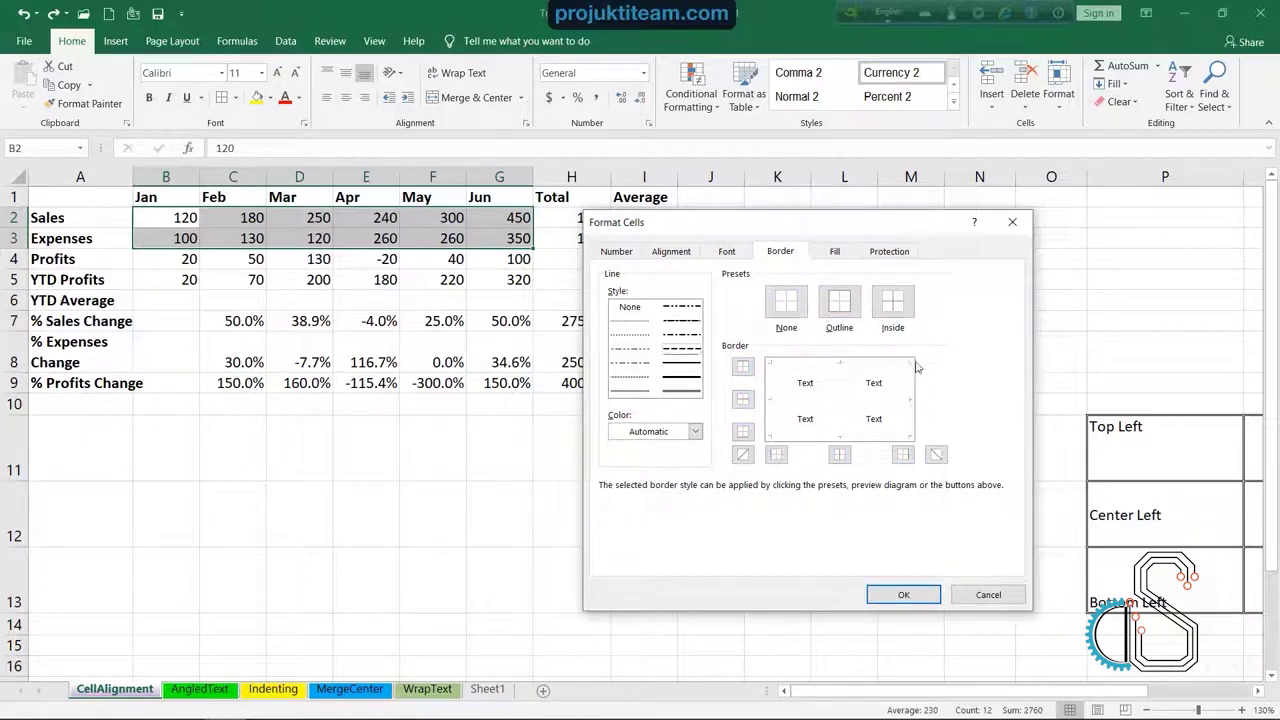
left_click(846, 307)
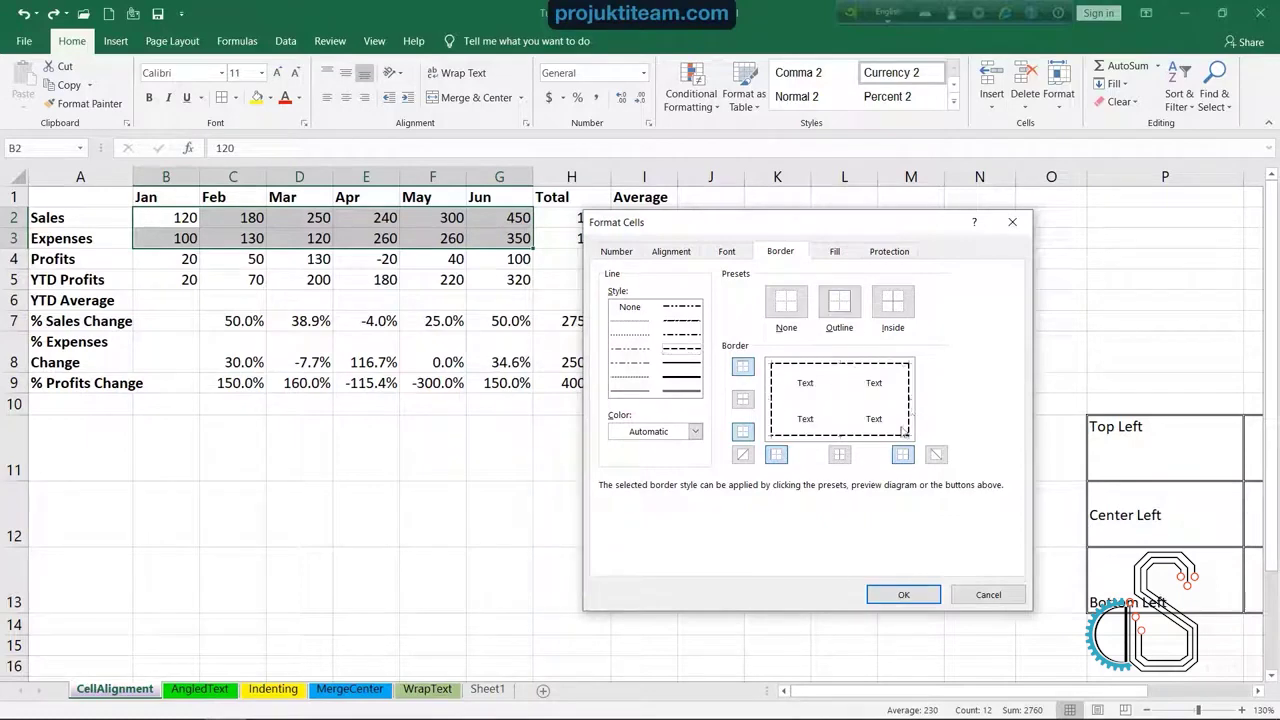
left_click(741, 455)
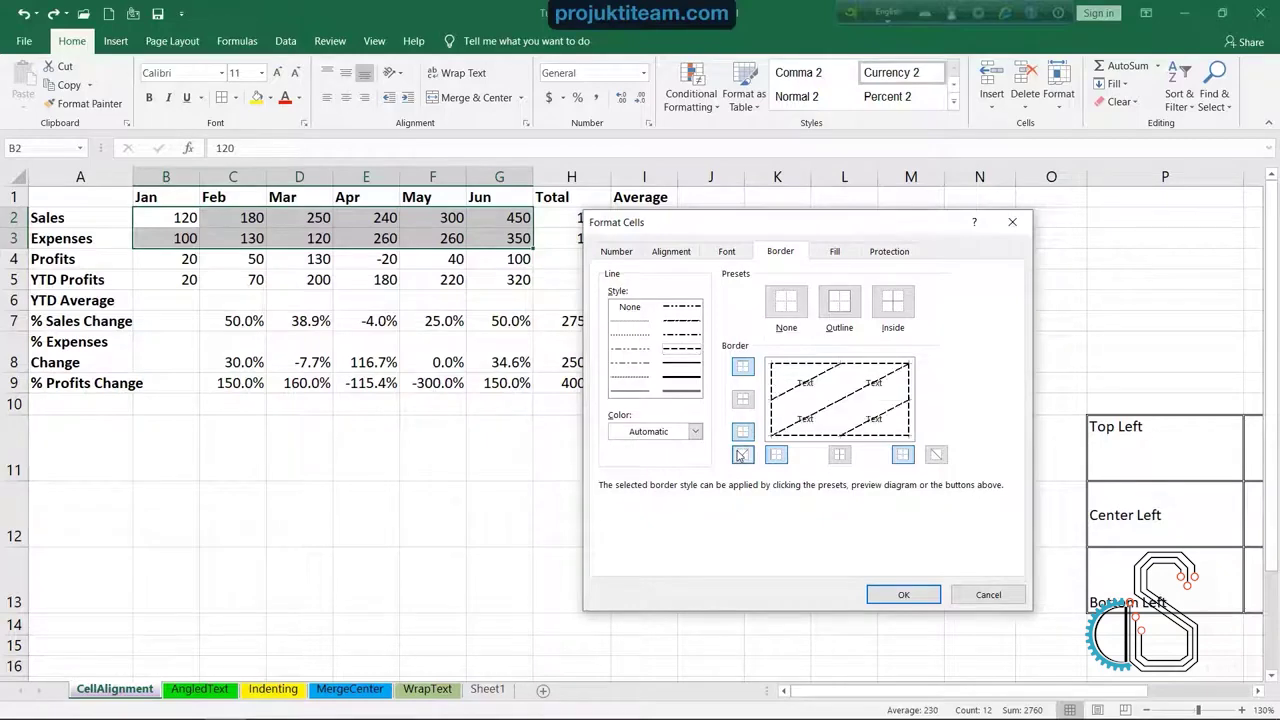
left_click(894, 320)
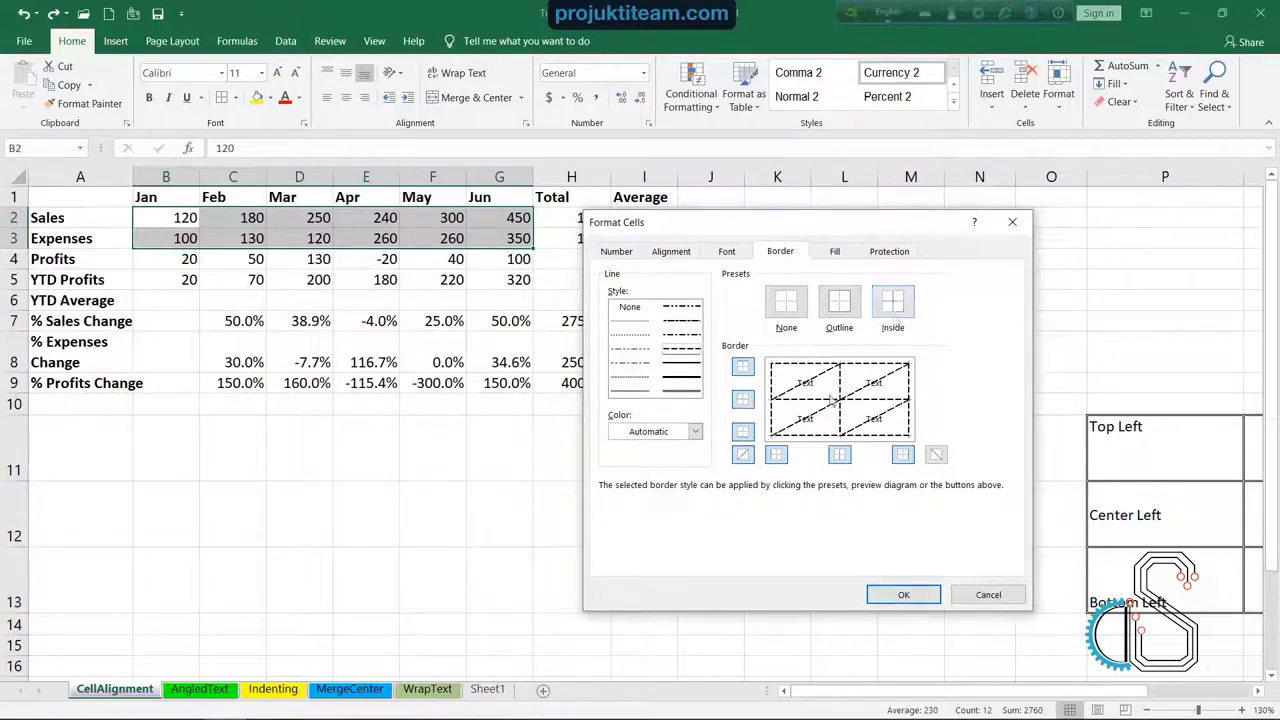
left_click(744, 455)
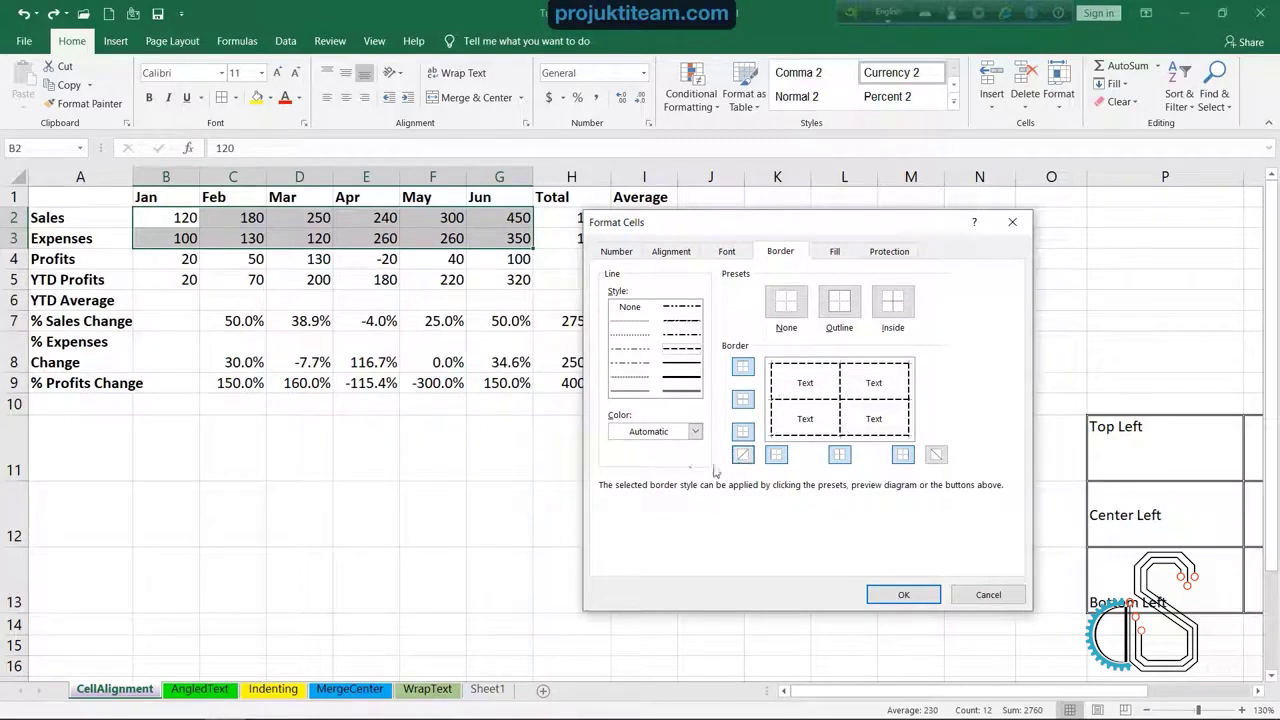
left_click(906, 592)
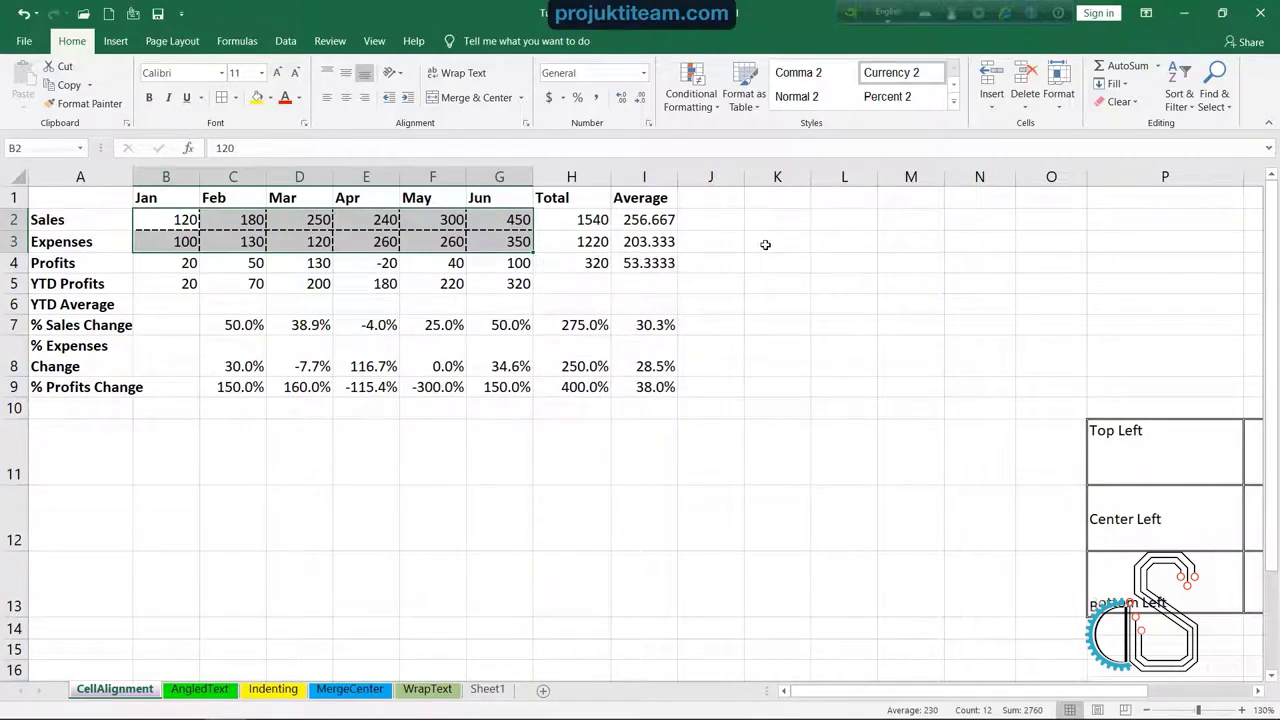
left_click(765, 245)
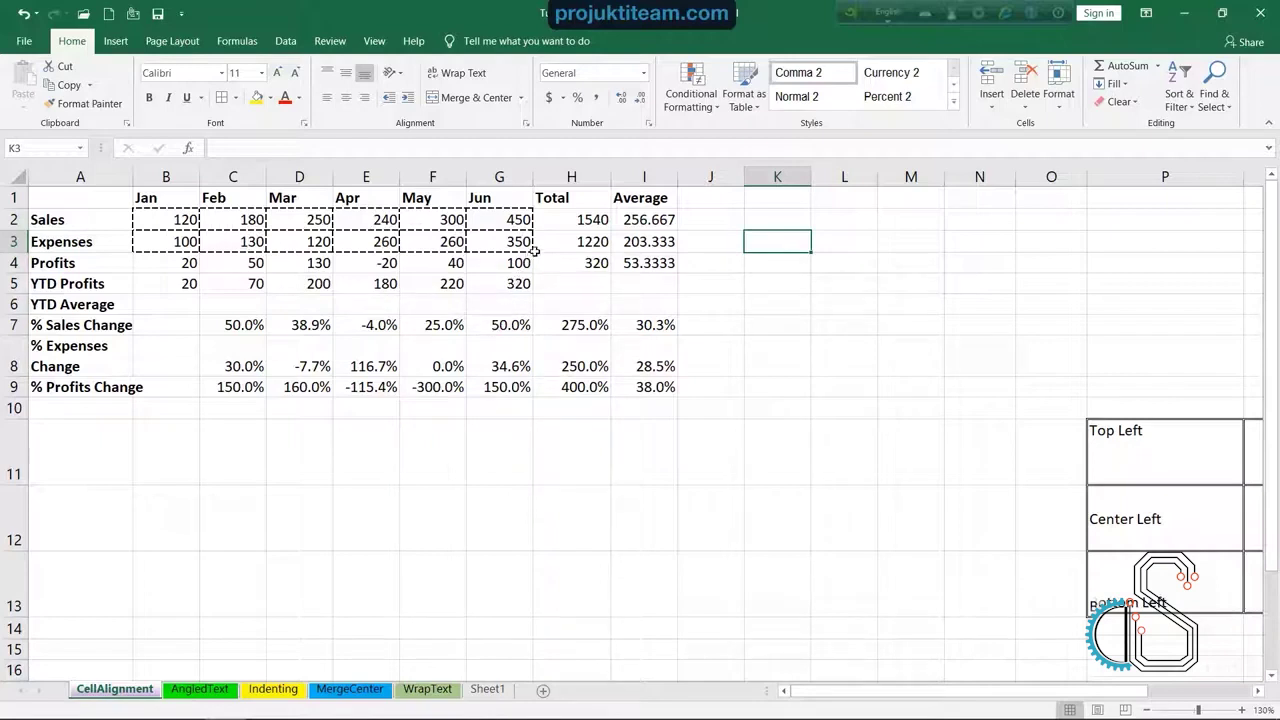
Select B2:G3 and choose No Border from the Borders list
mouse_move(152, 214)
left_mouse_down()
mouse_move(340, 251)
mouse_move(525, 246)
left_mouse_up()
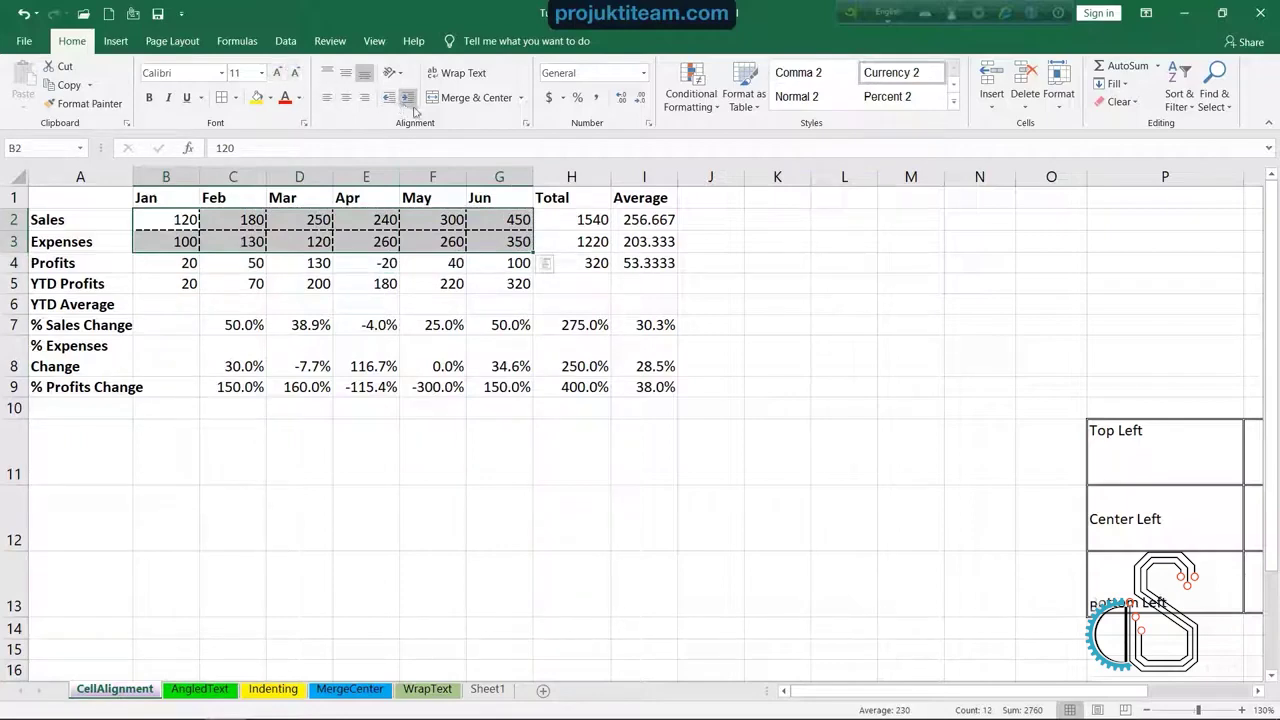
left_click(235, 97)
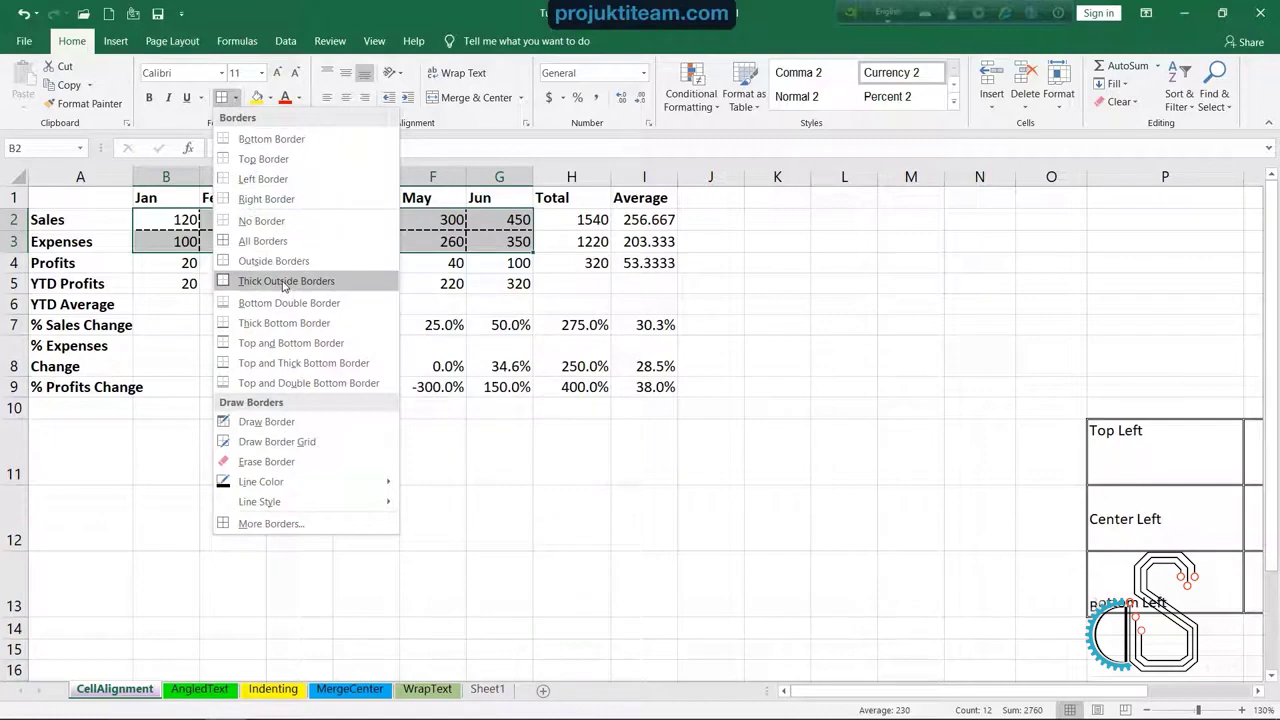
left_click(262, 221)
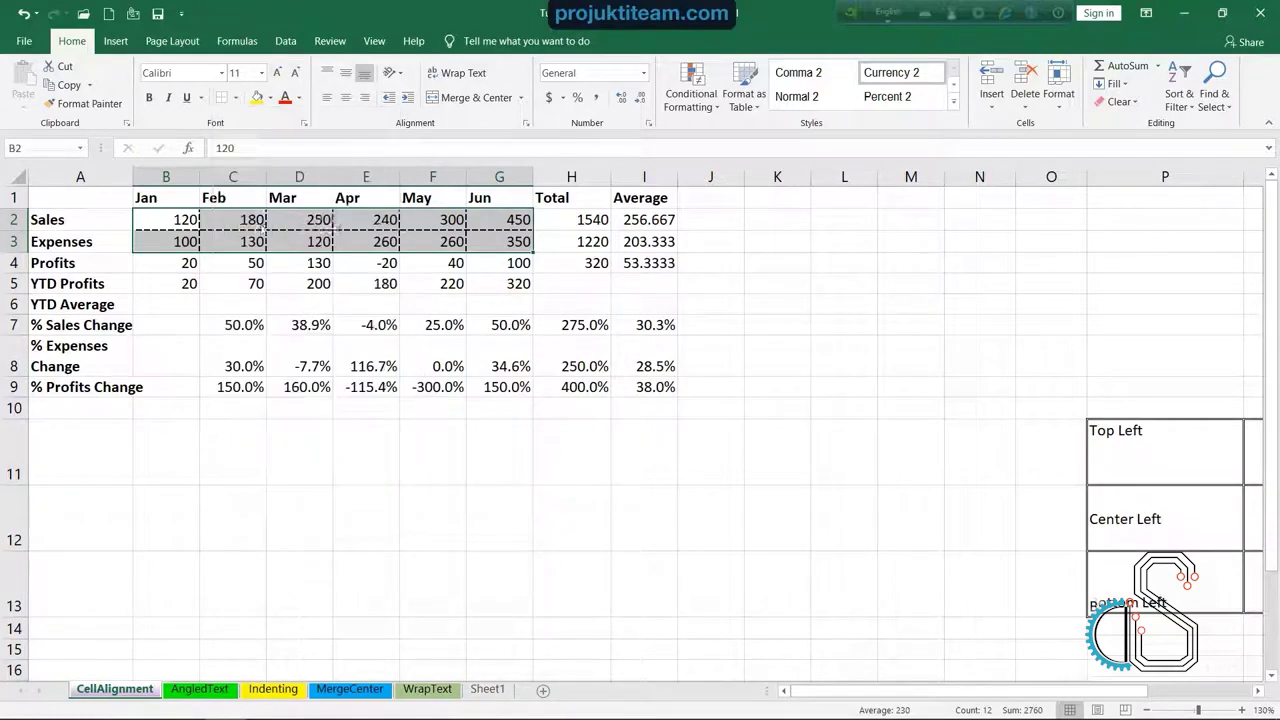
left_click(526, 422)
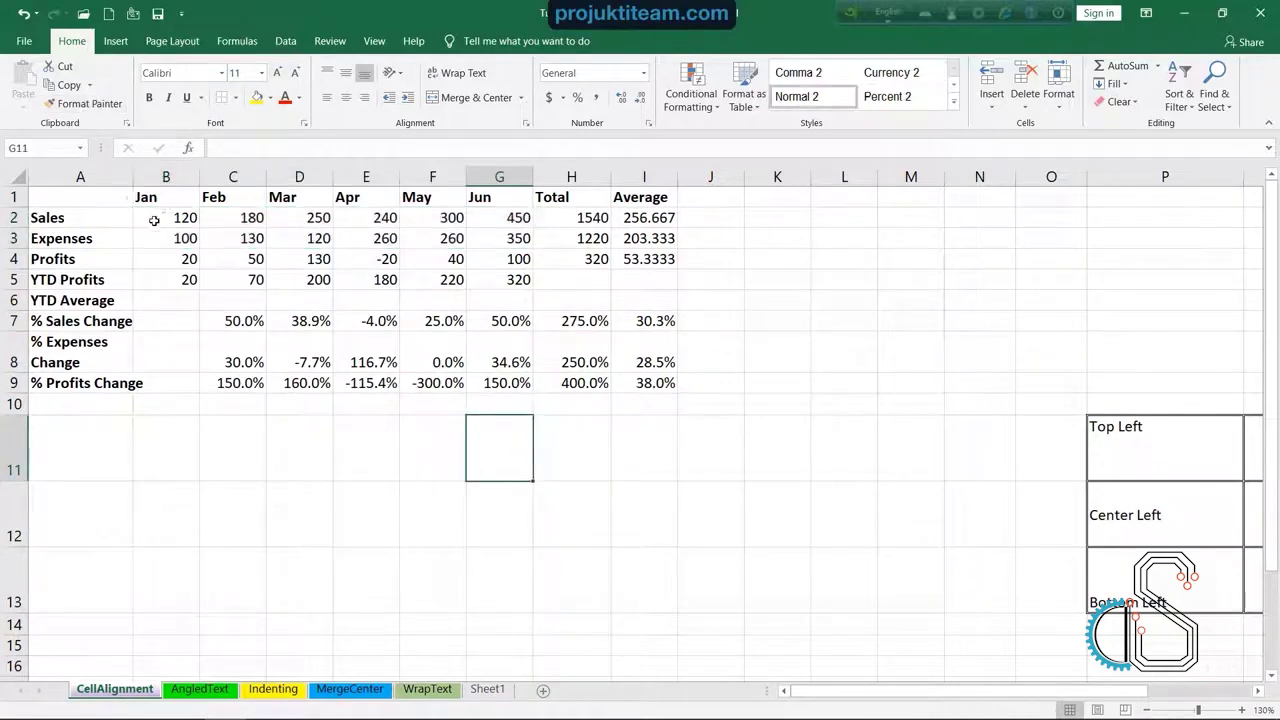
Select B2:G3 and apply All Borders to every cell
left_click_drag(163, 218, 256, 243)
left_click_drag(413, 236, 515, 240)
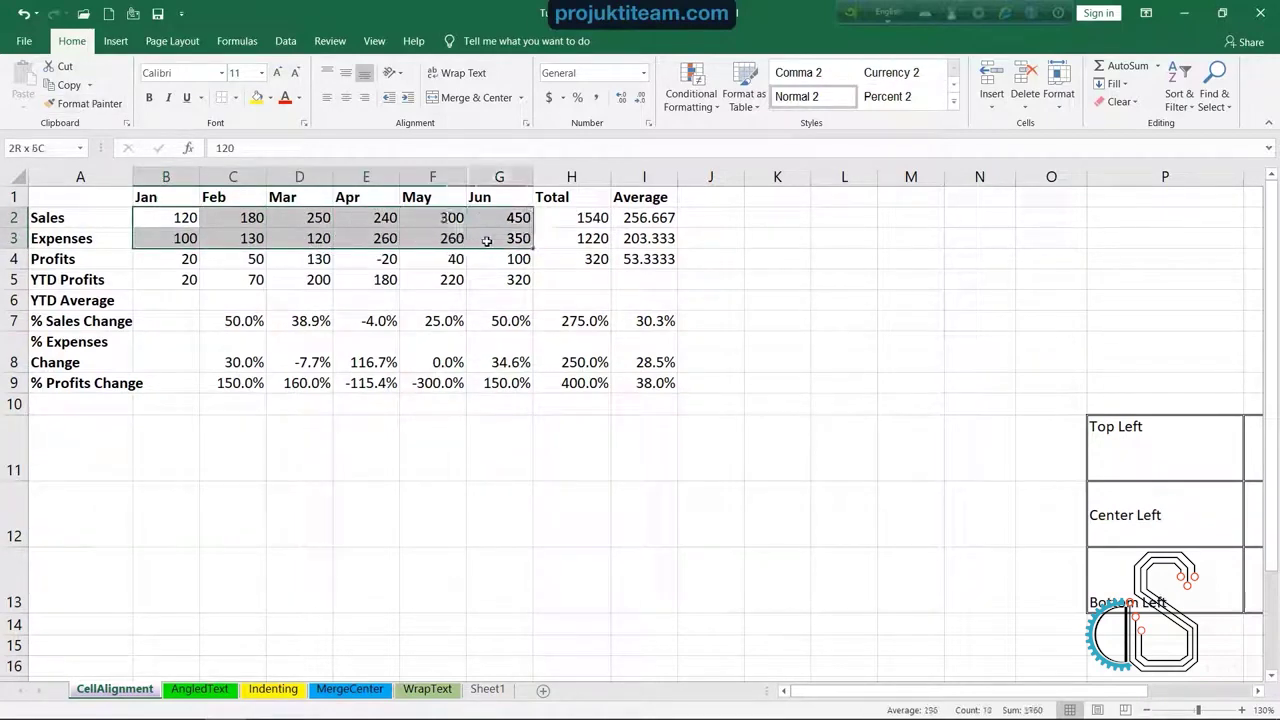
left_click(234, 100)
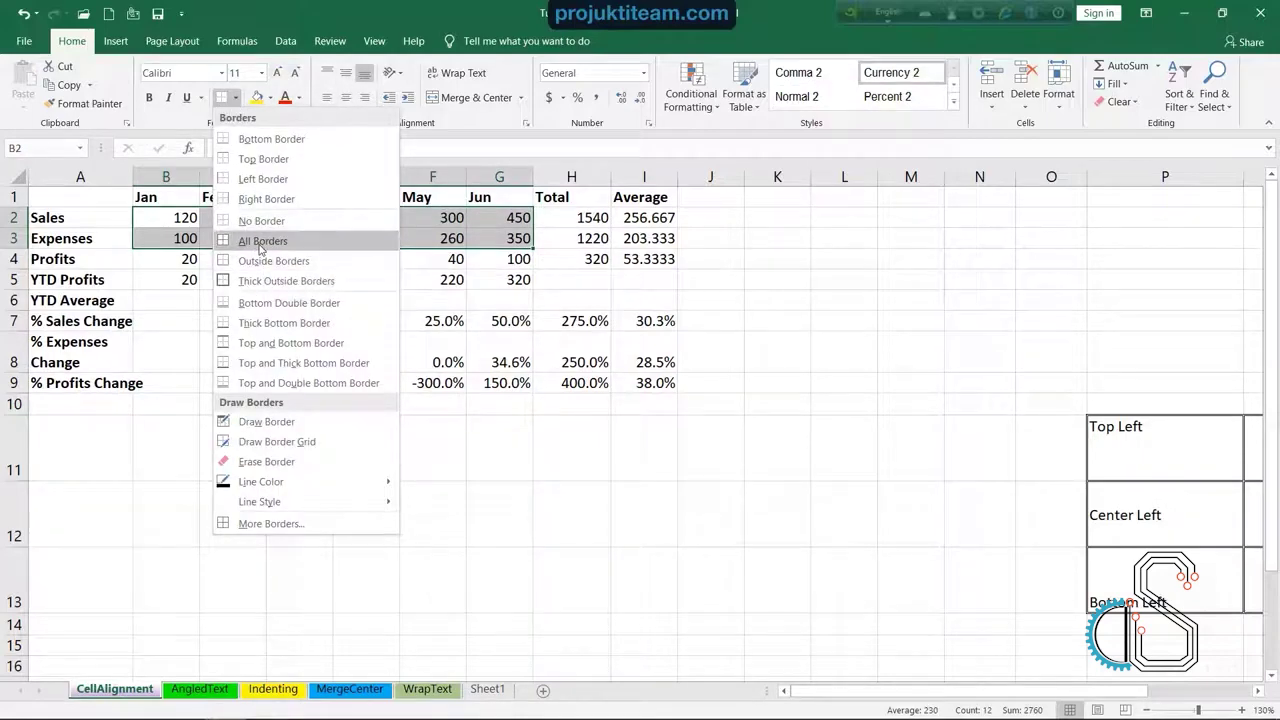
left_click(262, 241)
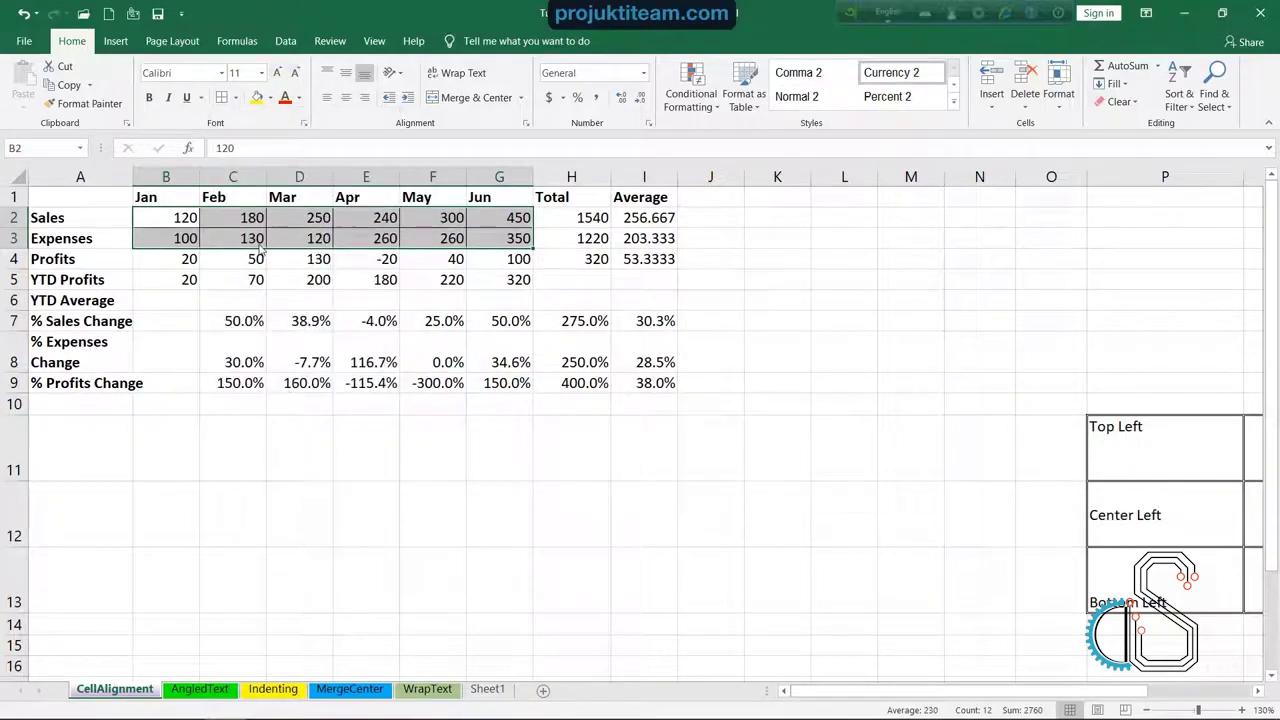
left_click(712, 299)
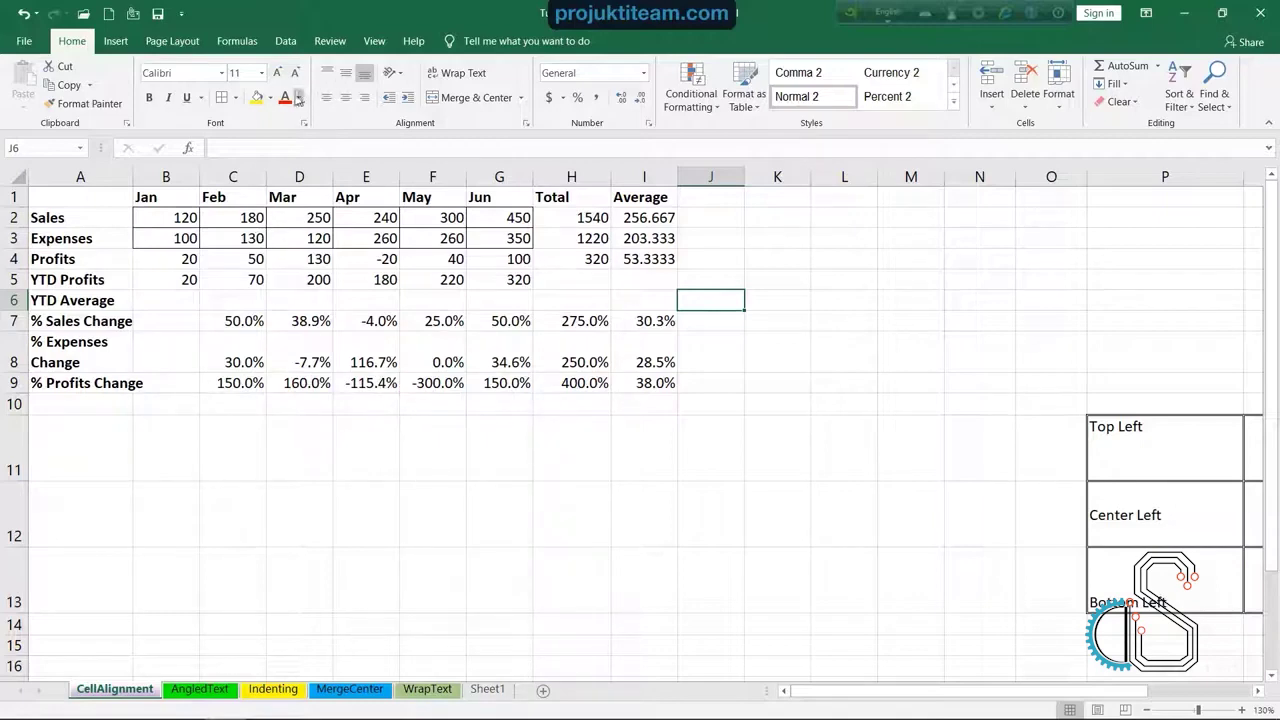
Reselect B2:G3 and clear all its borders with No Border
left_click(238, 99)
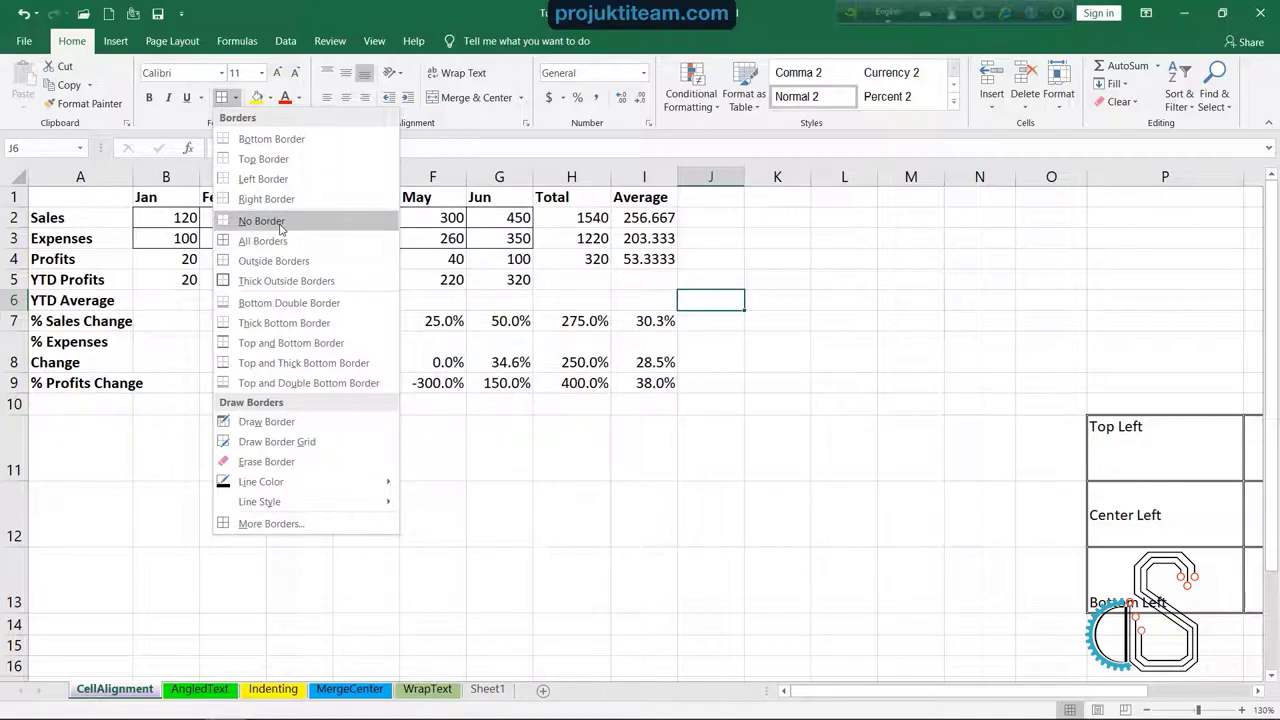
left_click(281, 229)
left_click(455, 465)
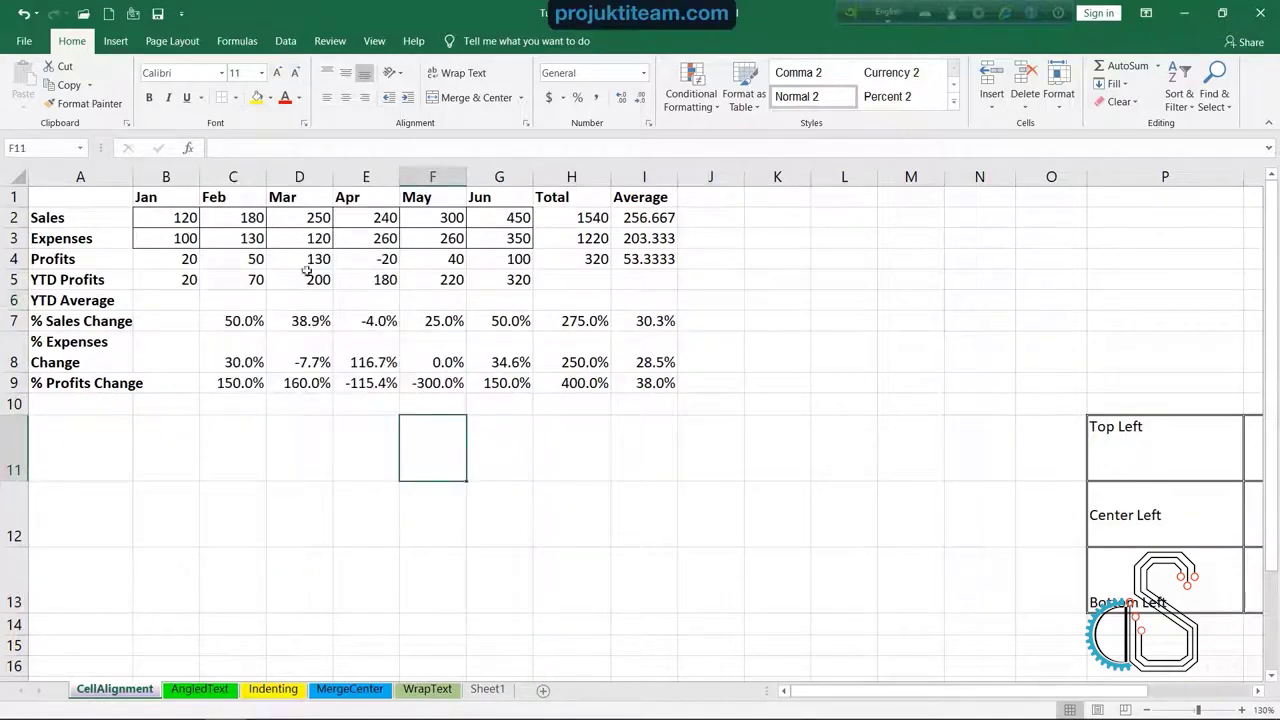
left_click_drag(163, 216, 505, 246)
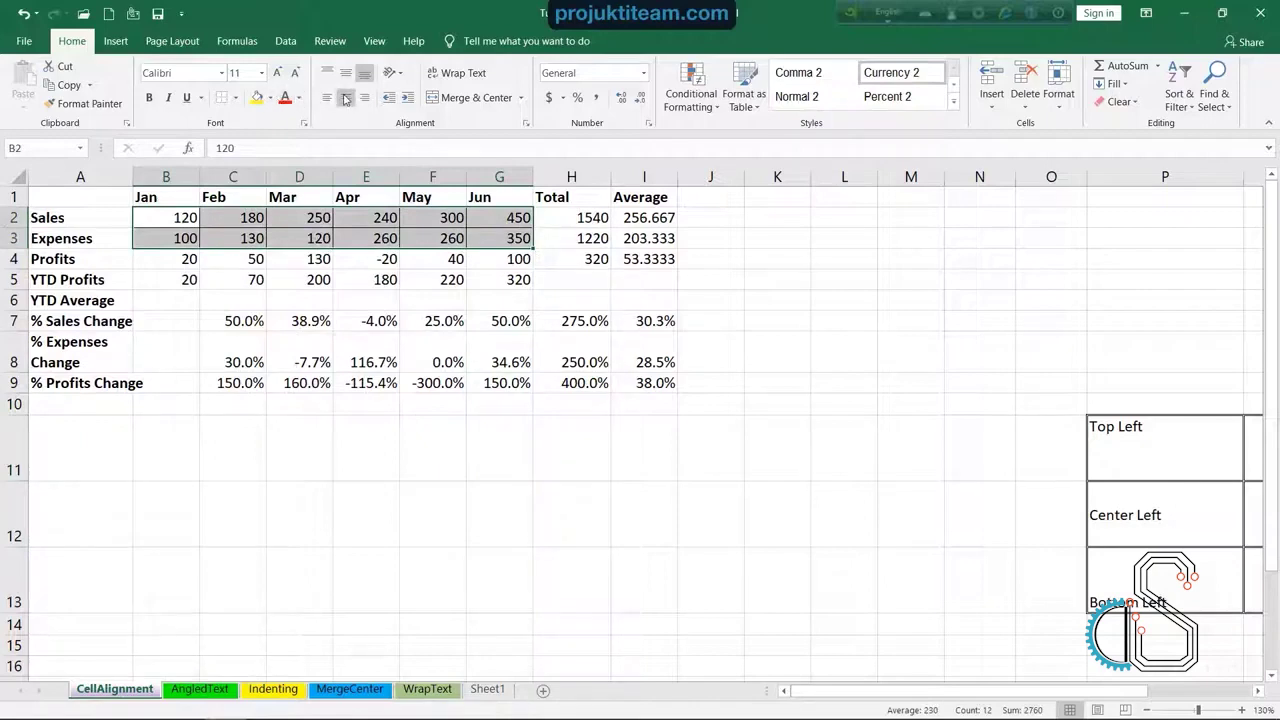
left_click(237, 97)
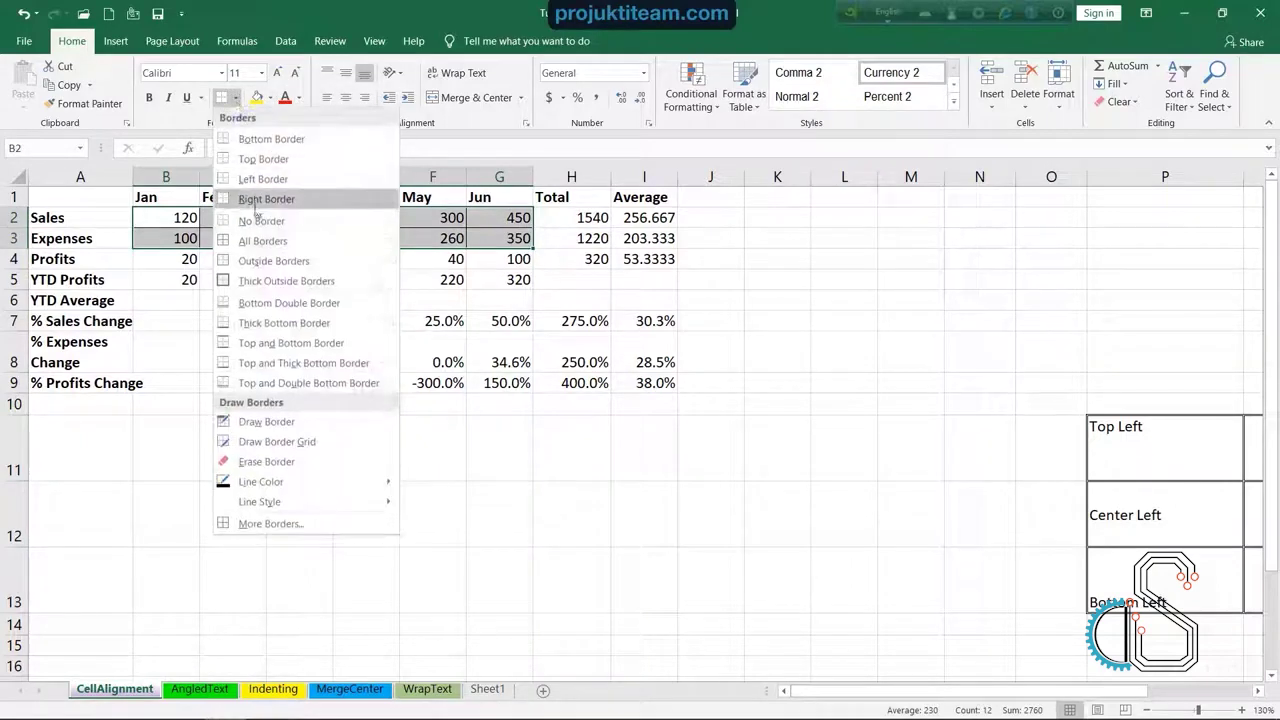
left_click(262, 221)
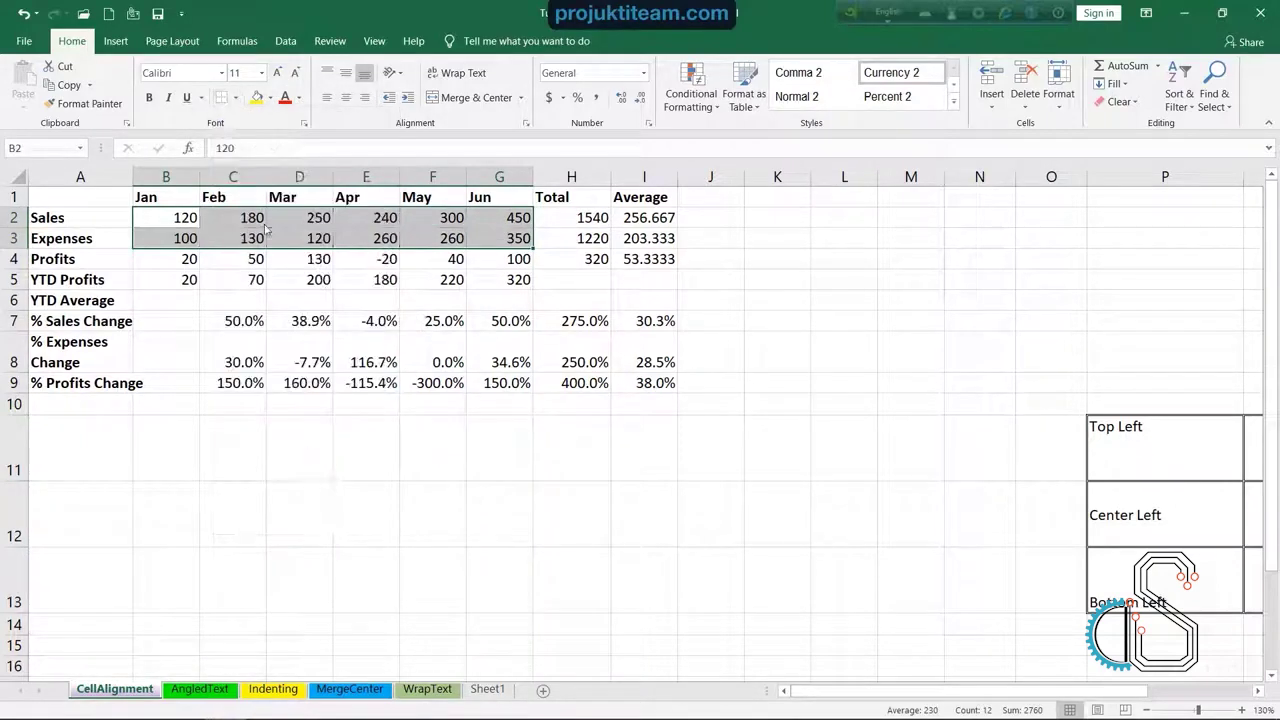
left_click(470, 500)
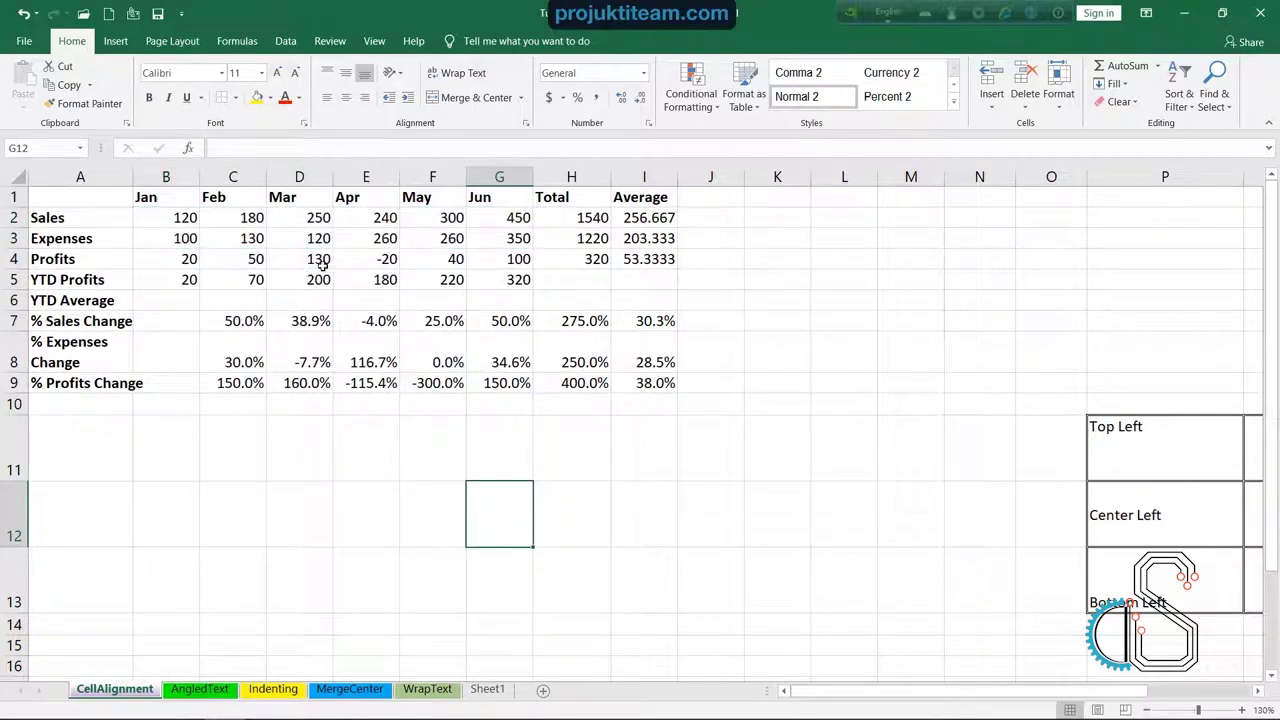
Use Draw Border with a new line colour to outline B4:H5, then exit drawing
key("Up")
key("Up")
key("Up")
key("Left")
key("Left")
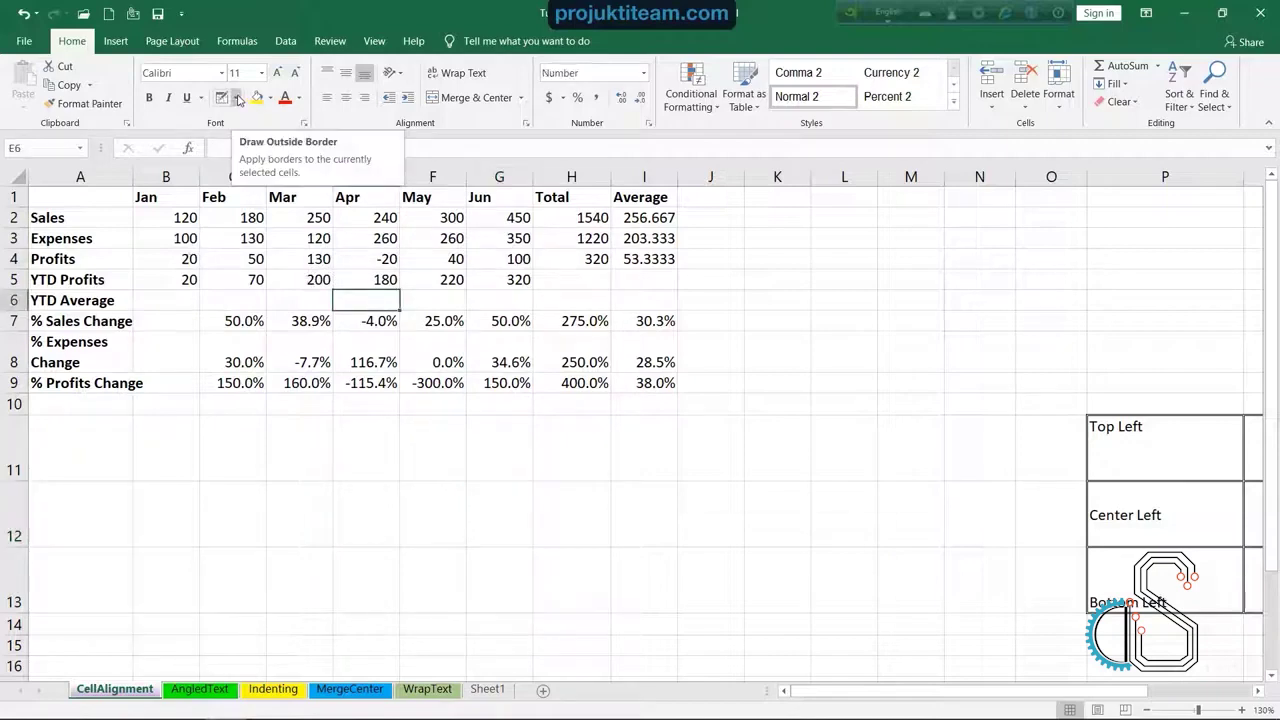
left_click(238, 99)
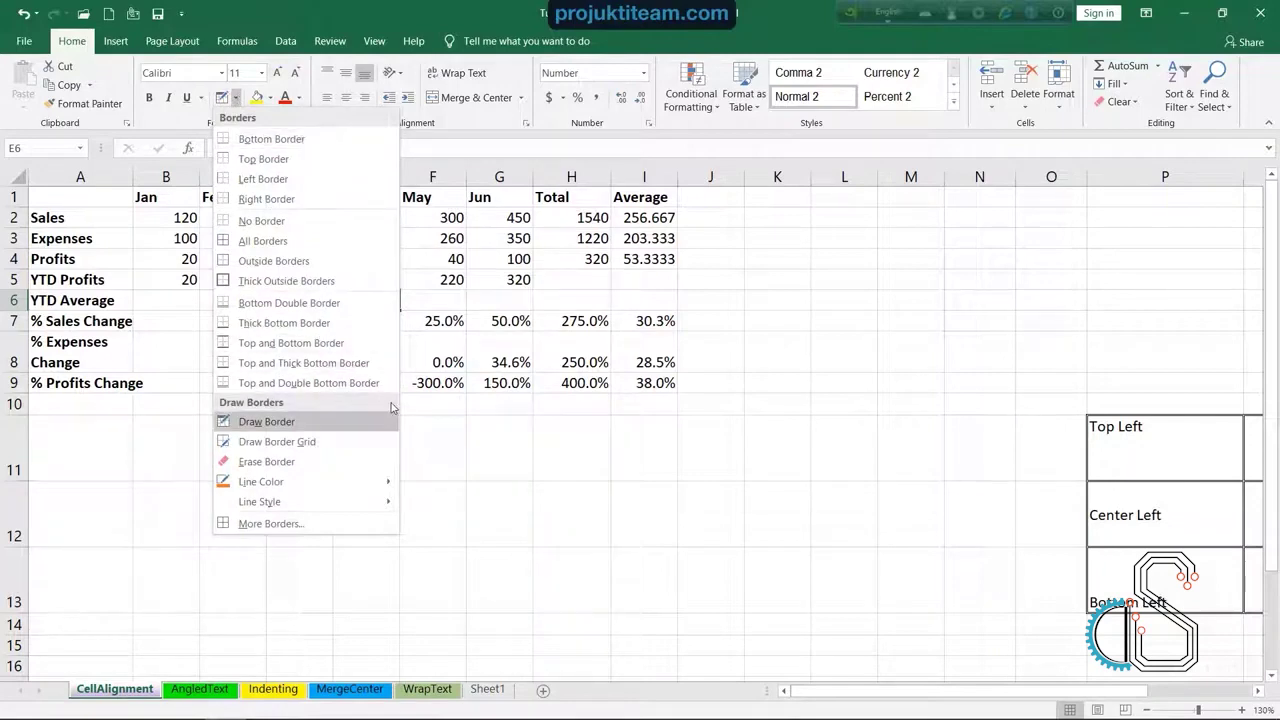
left_click(293, 428)
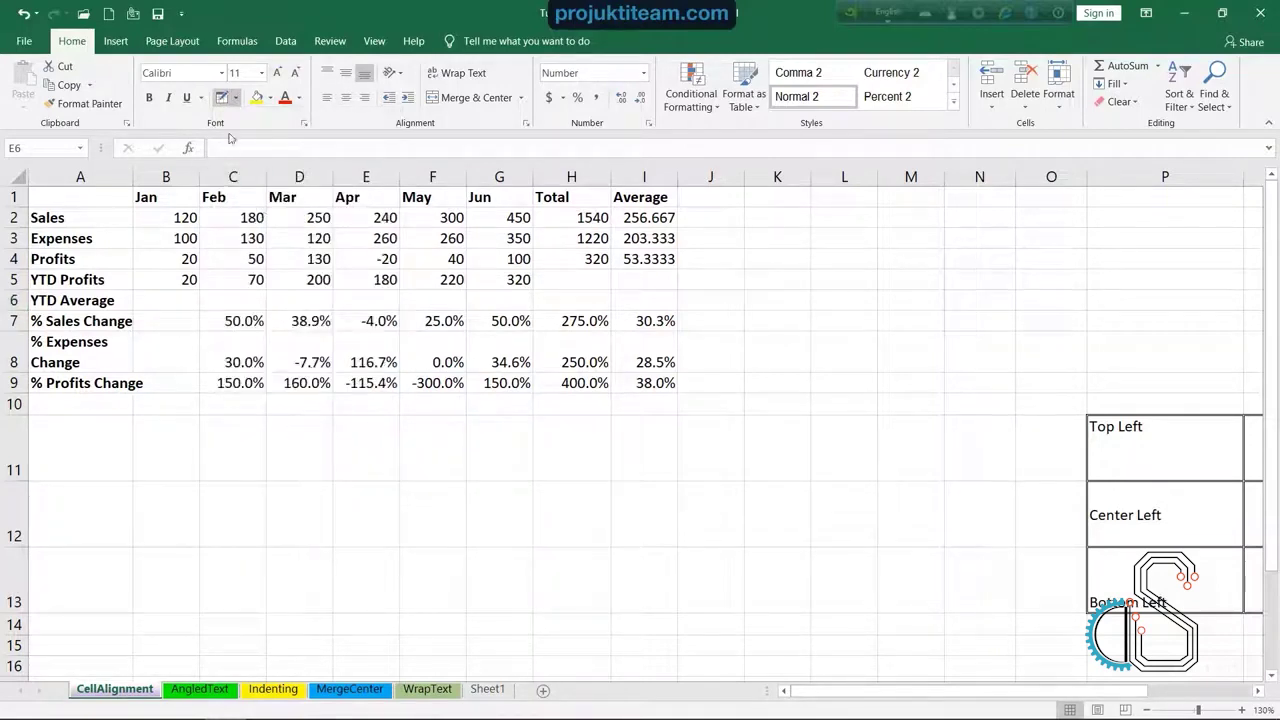
left_click(236, 98)
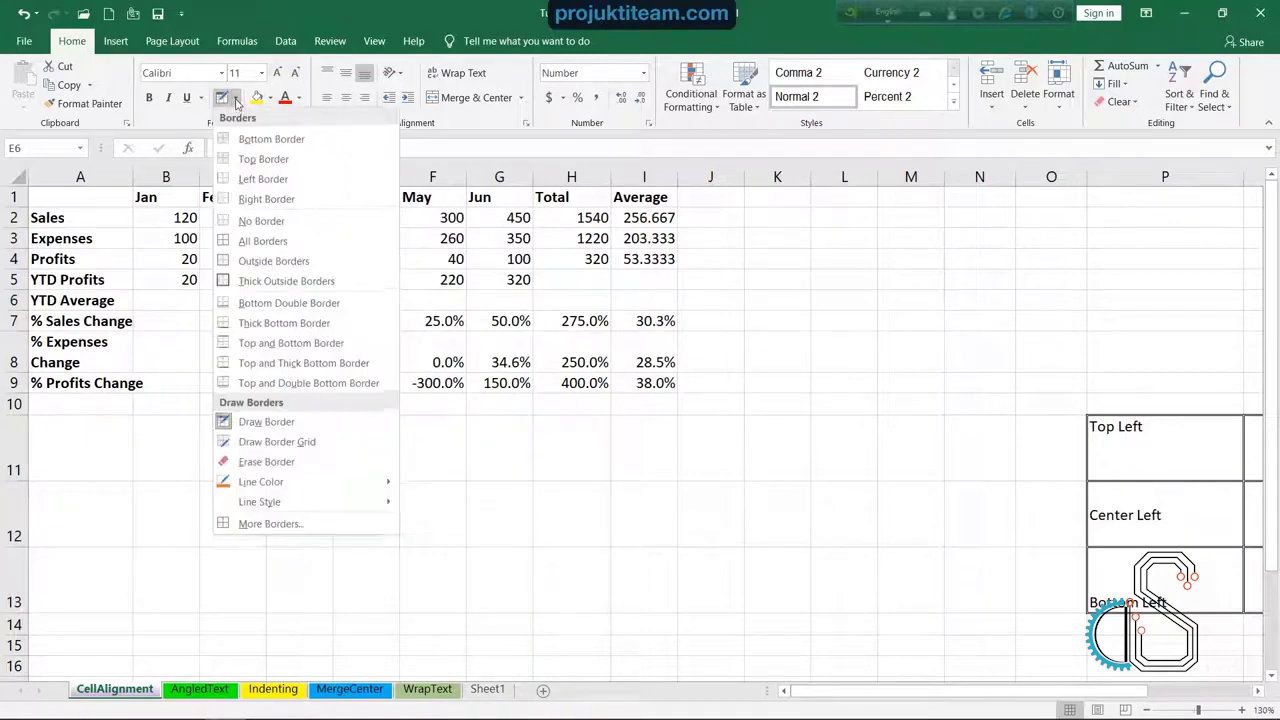
mouse_move(362, 481)
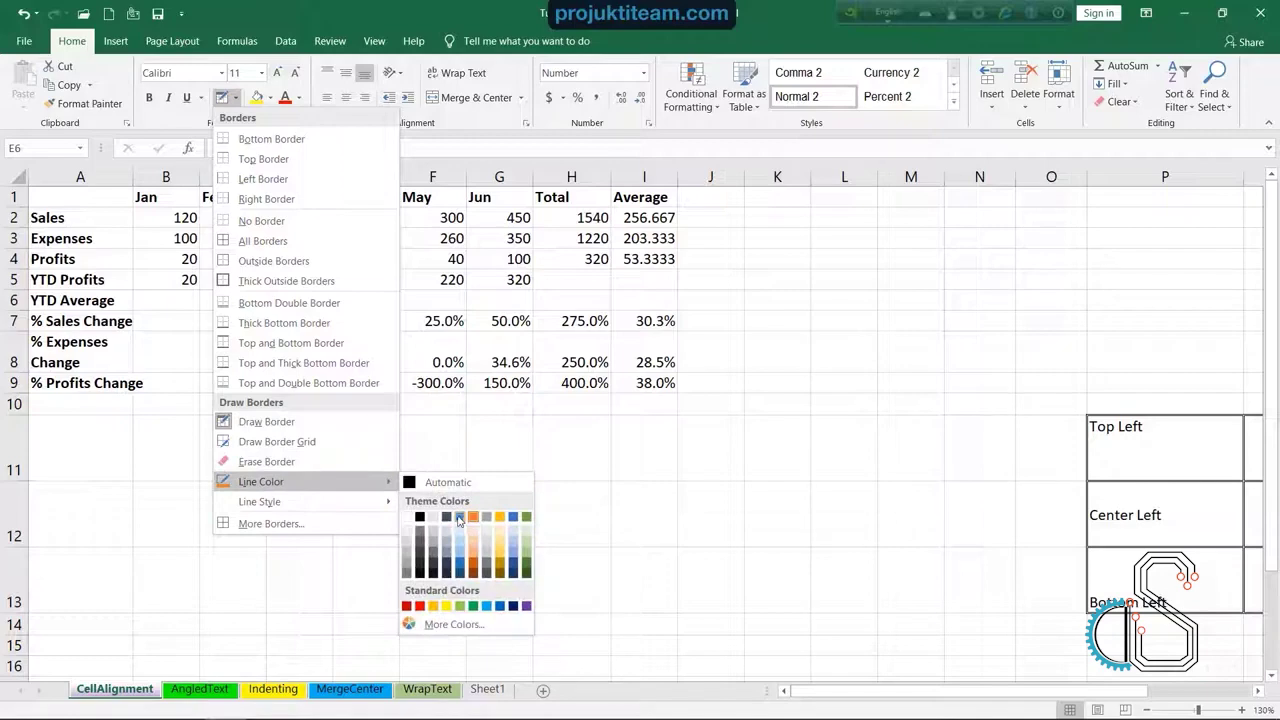
left_click(459, 519)
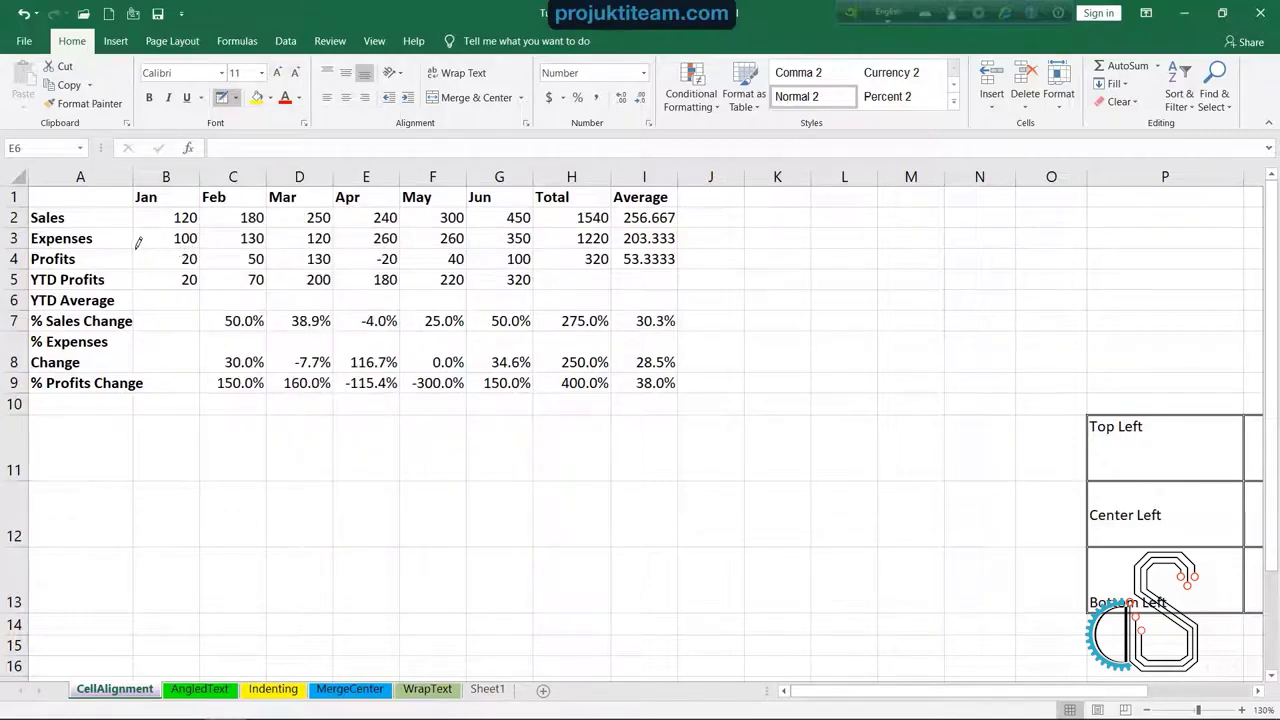
left_click_drag(145, 255, 536, 280)
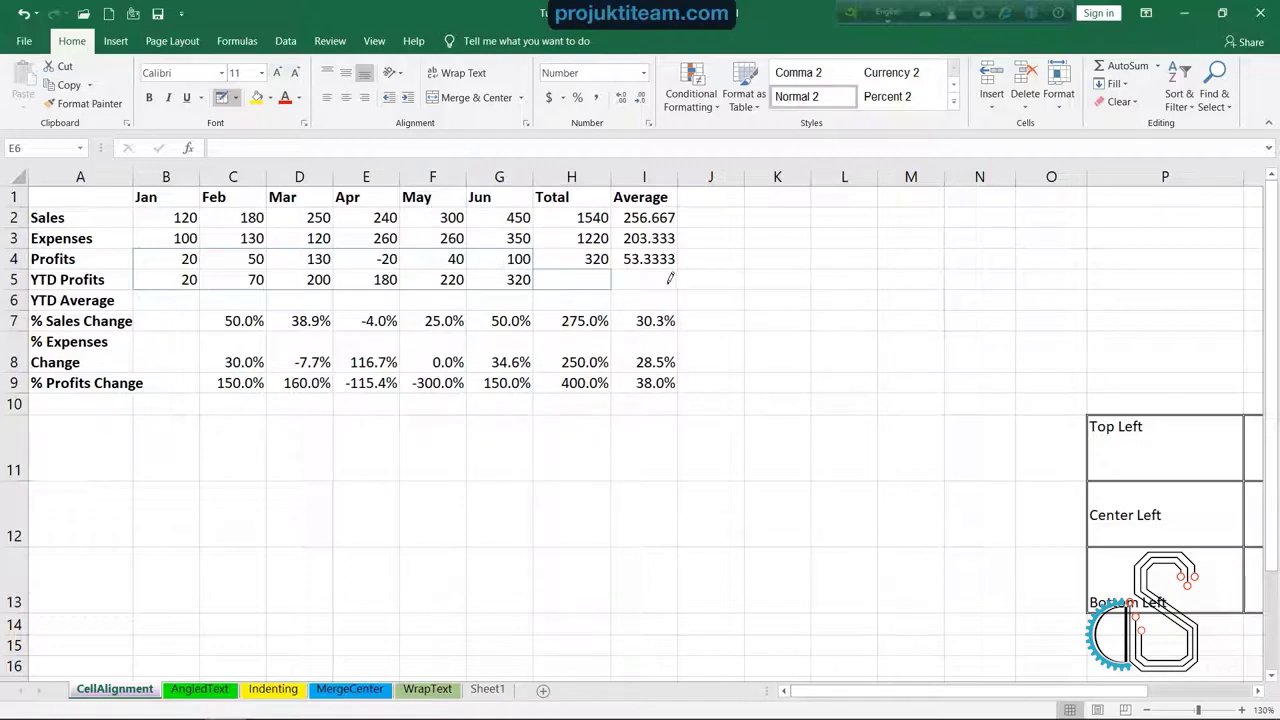
key("Escape")
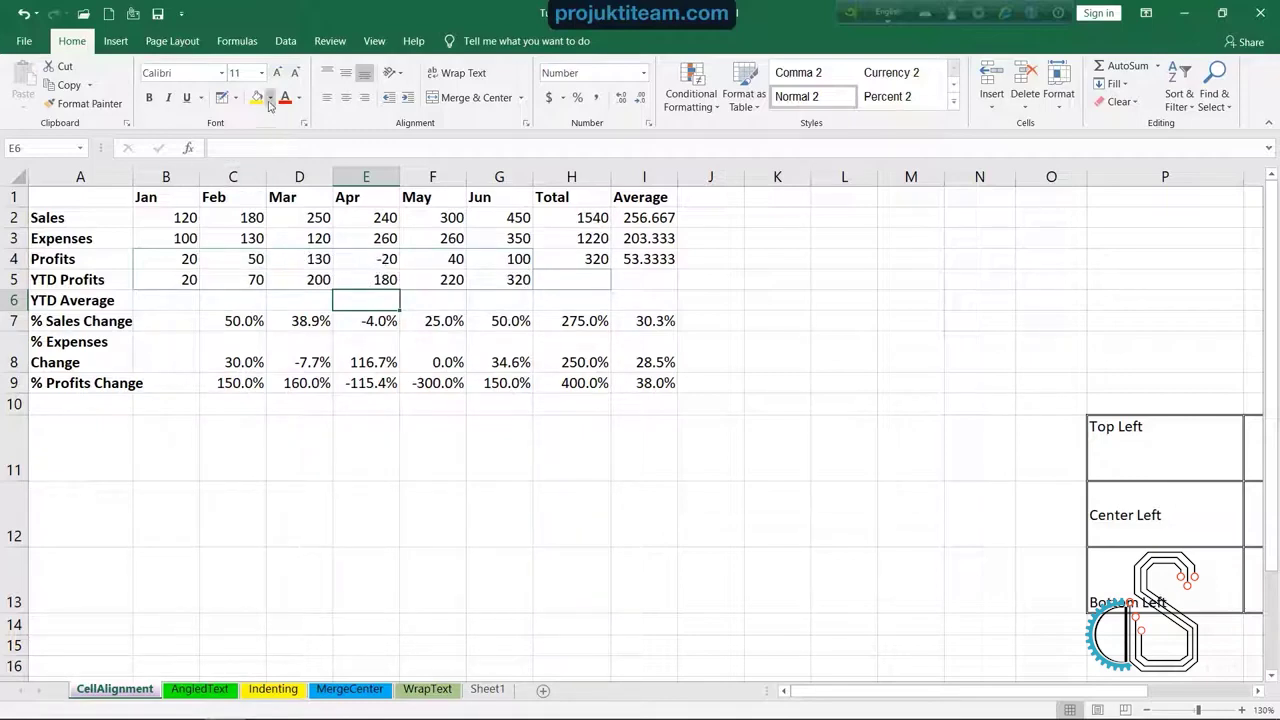
Switch to Draw Border Grid in a different line colour and drag a grid over B4:G5
left_click(236, 97)
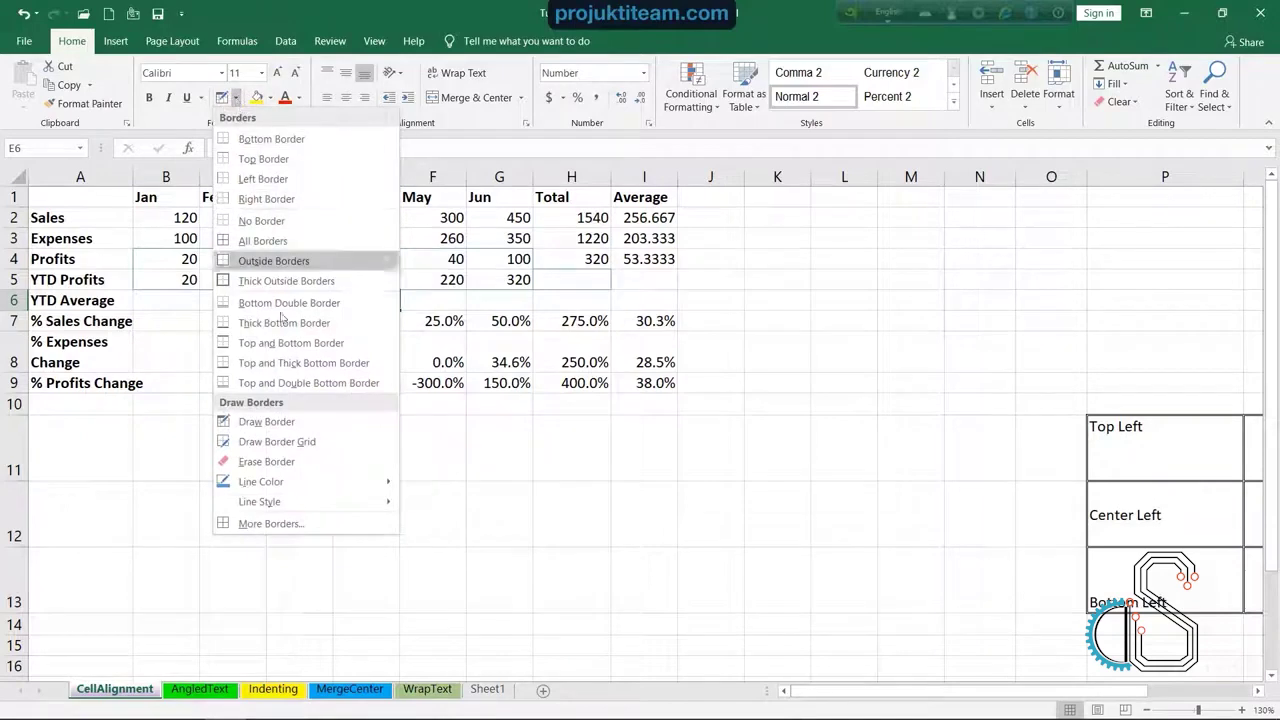
left_click(299, 446)
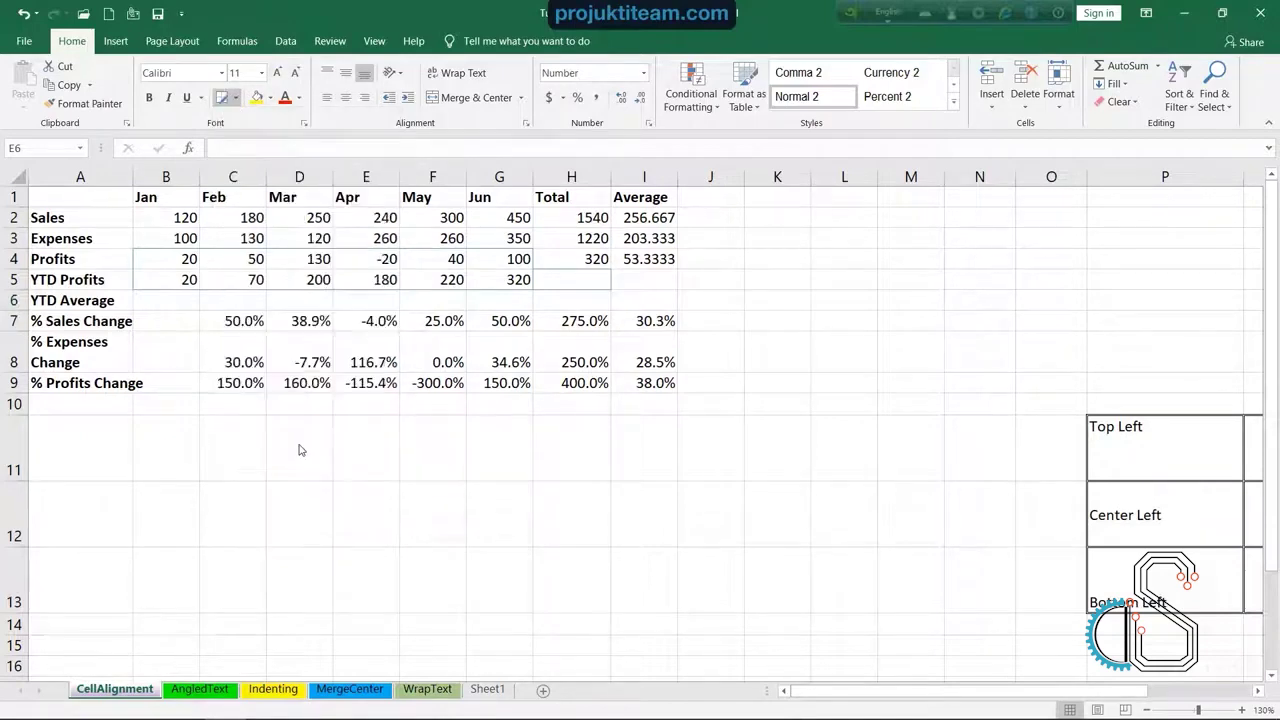
left_click(236, 98)
mouse_move(330, 481)
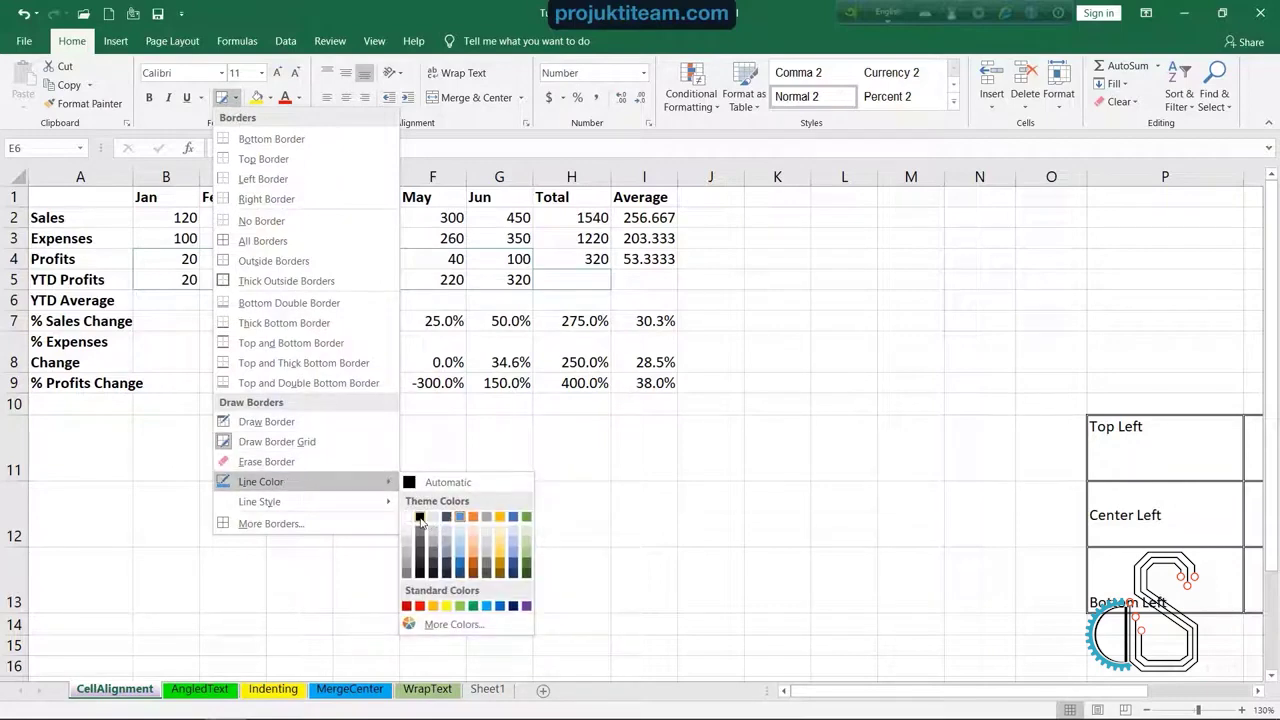
left_click(420, 518)
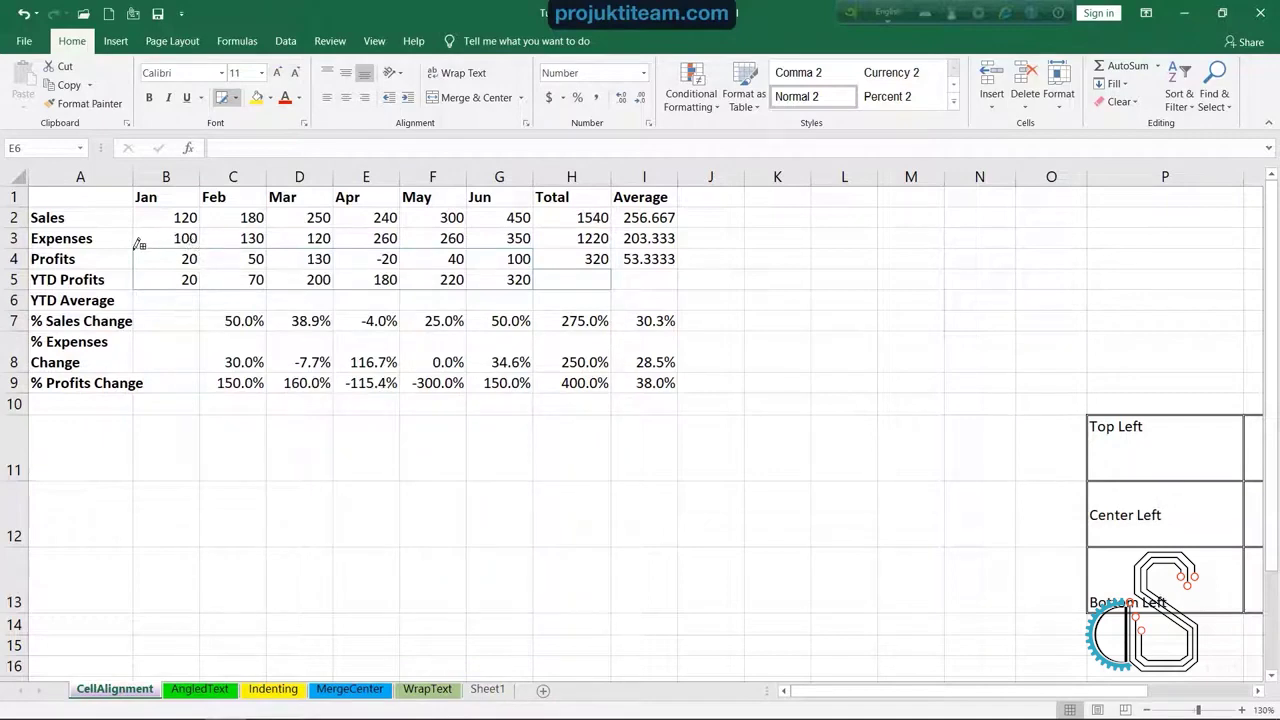
left_click_drag(145, 258, 150, 282)
left_click_drag(538, 286, 536, 245)
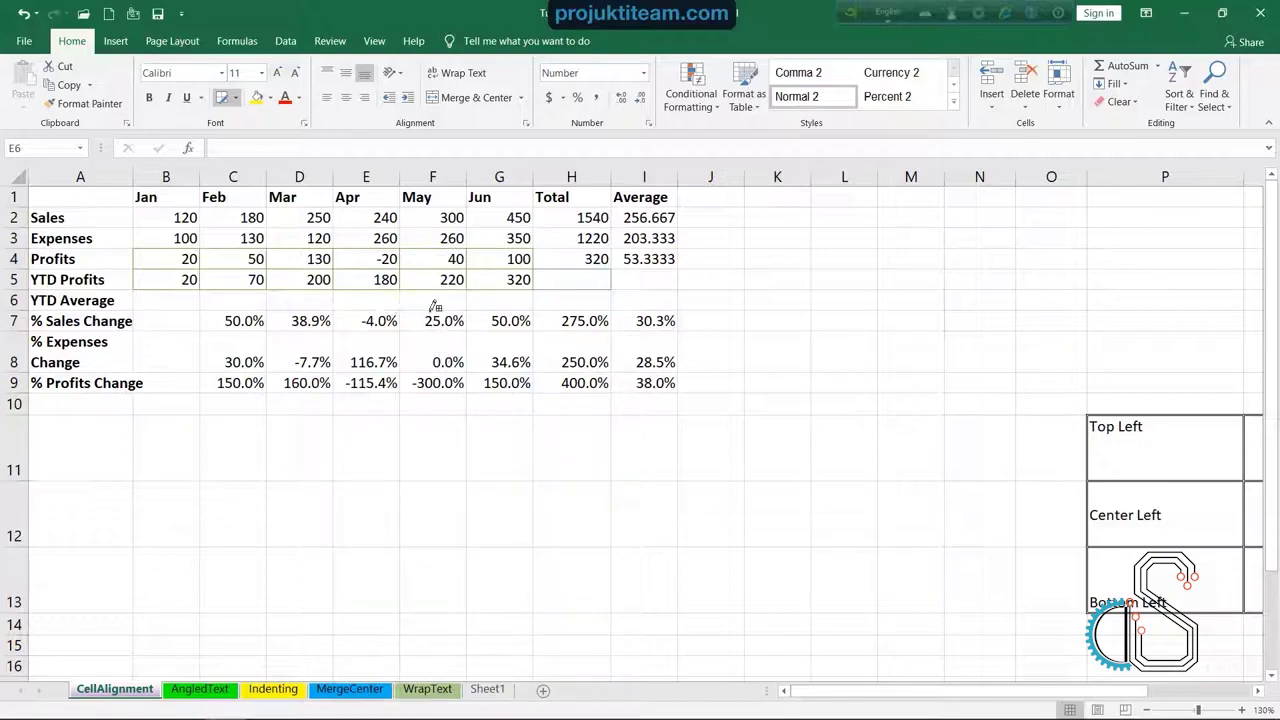
Switch to Erase Border and erase the borders around B4:B5
left_click(237, 98)
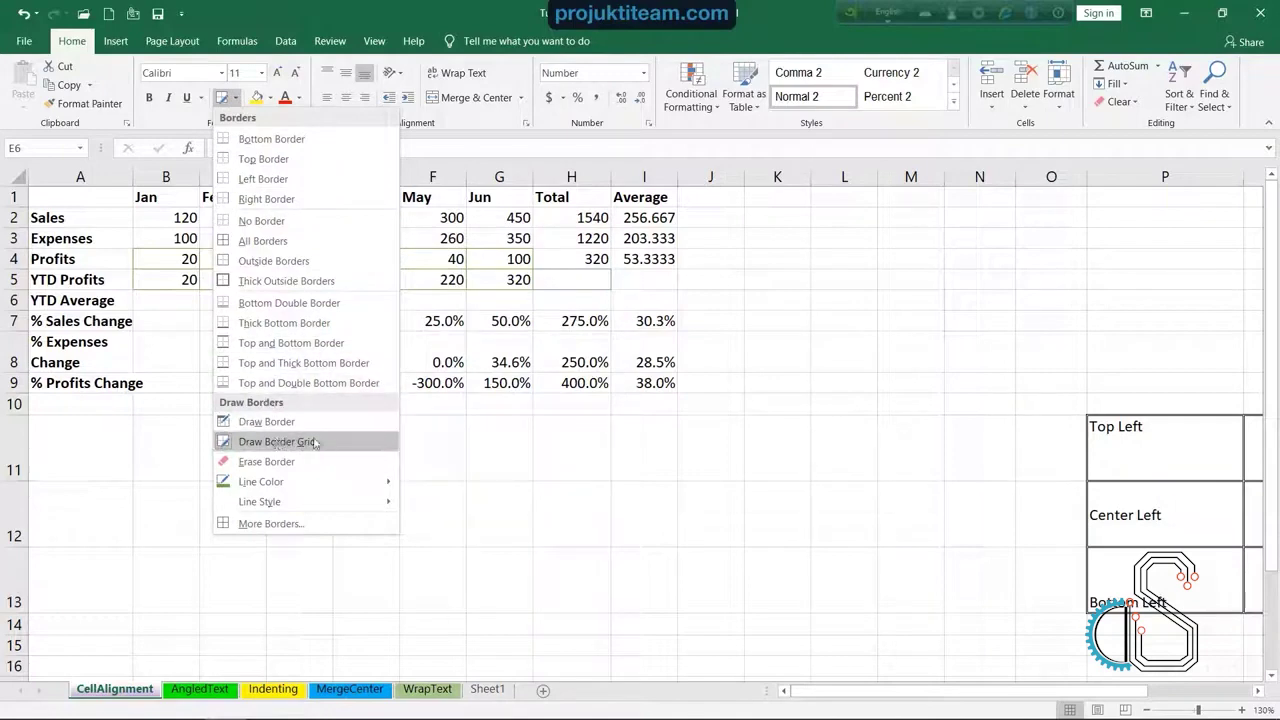
left_click(521, 530)
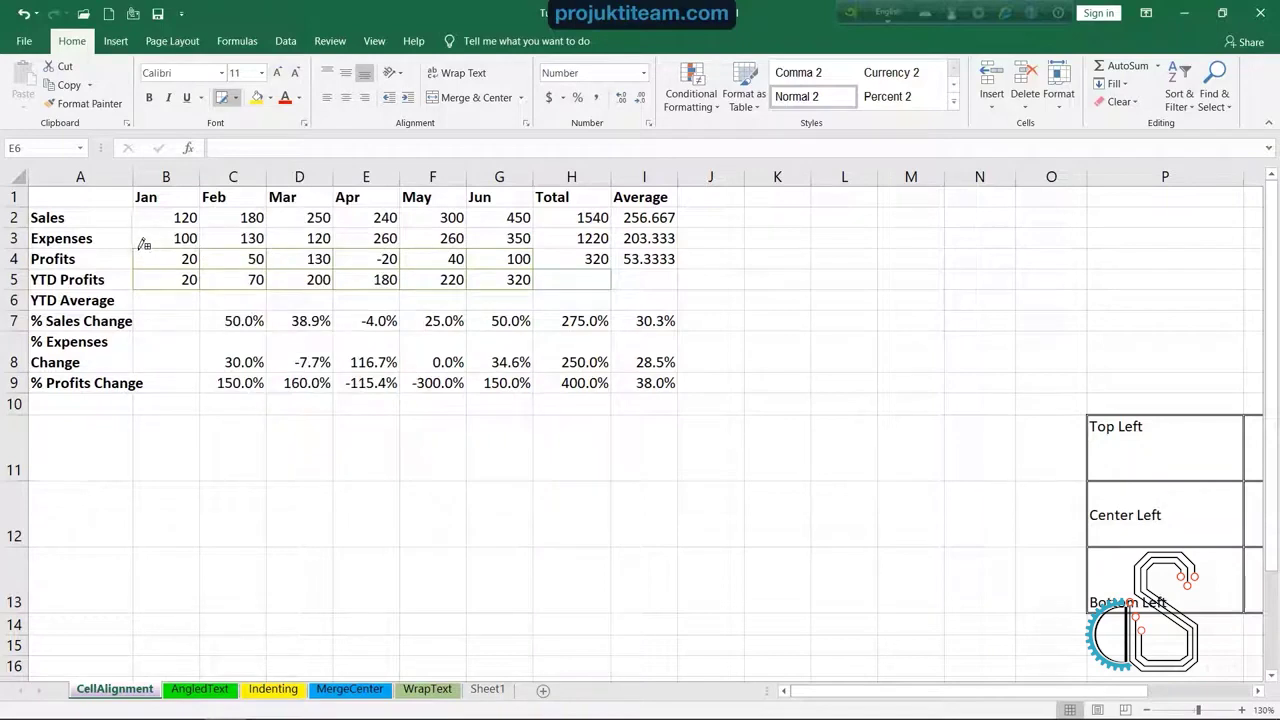
left_click(236, 98)
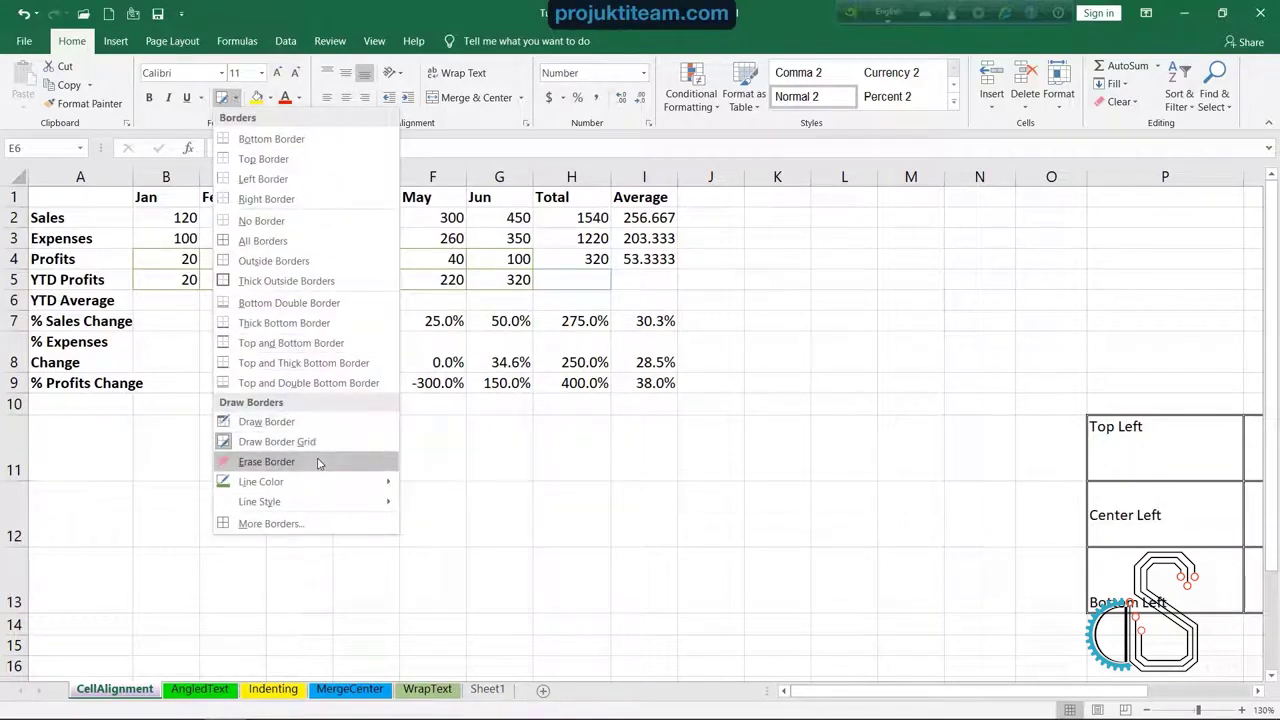
left_click(318, 462)
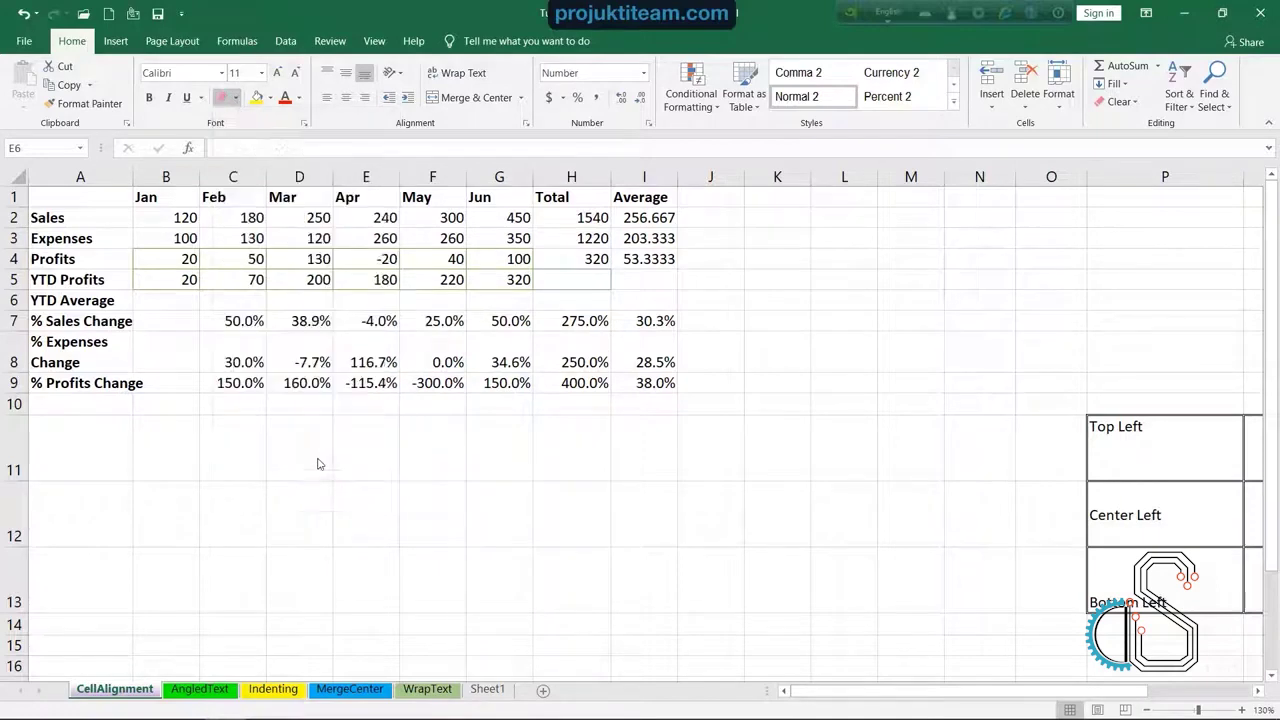
left_click(142, 250)
left_click_drag(173, 268, 138, 287)
Erase the remaining borders across C4:G5 and leave erase mode
left_click_drag(218, 250, 224, 292)
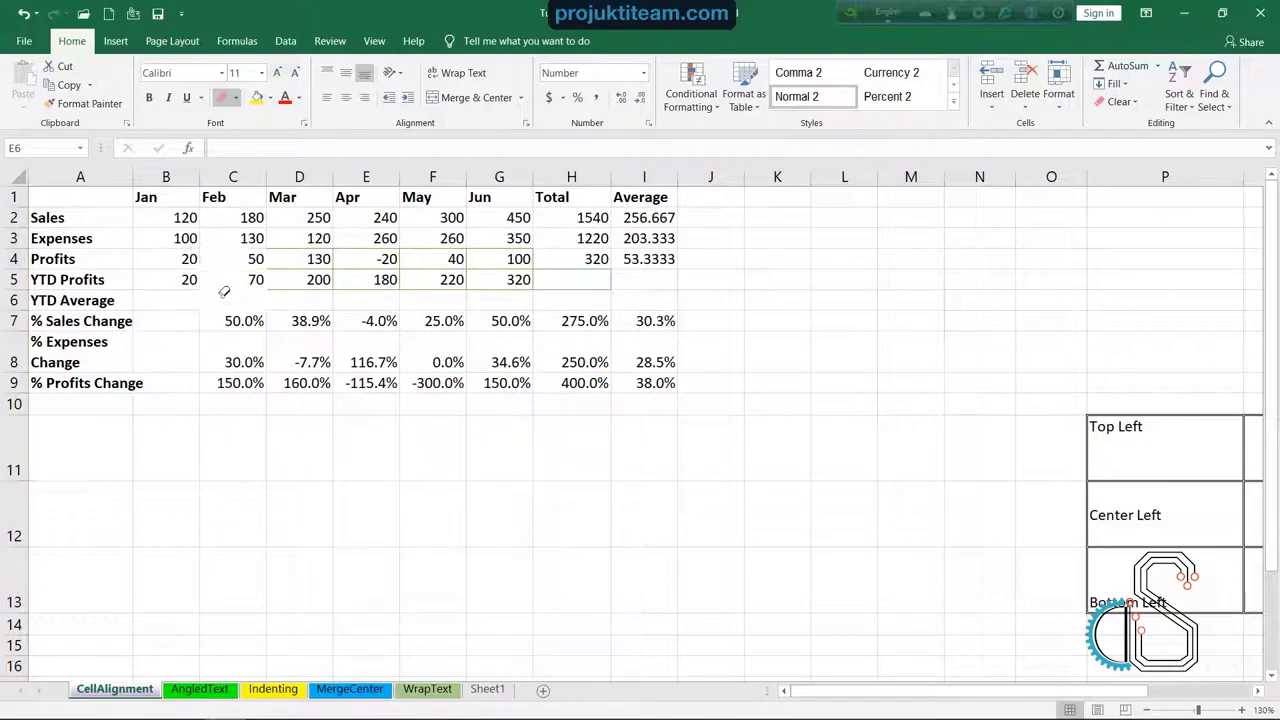
left_click_drag(296, 243, 292, 287)
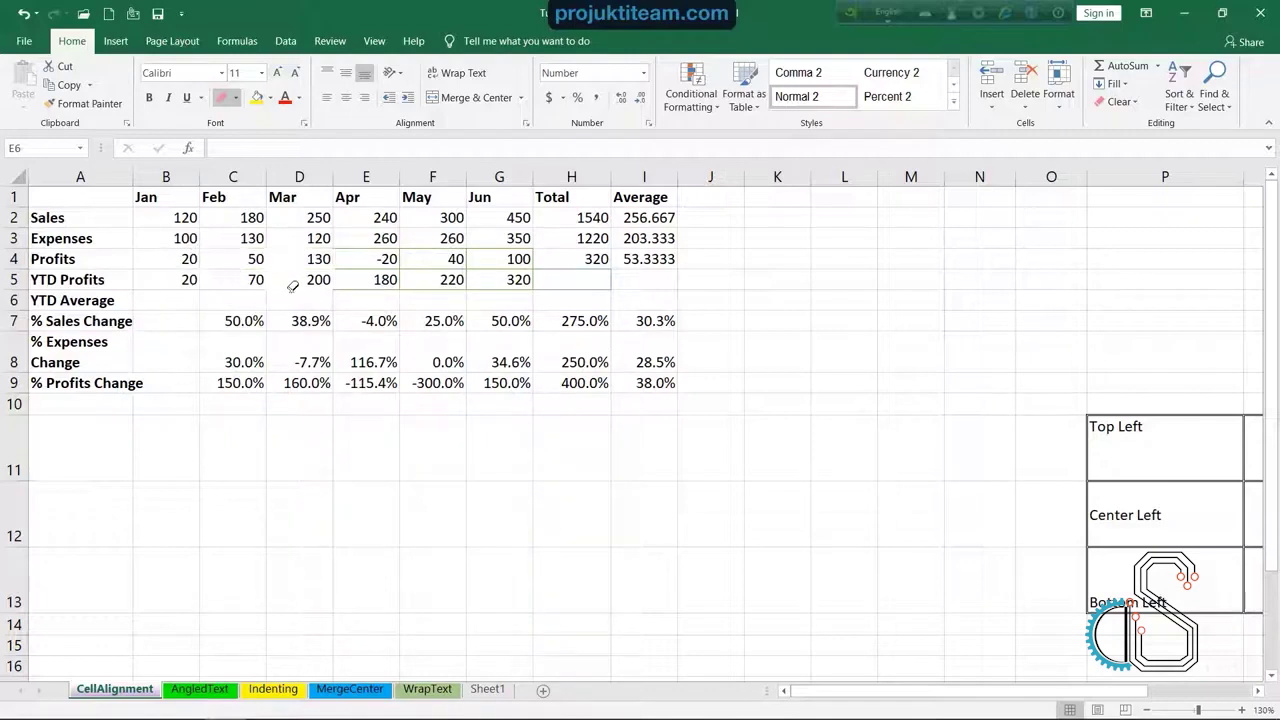
left_click_drag(348, 246, 356, 284)
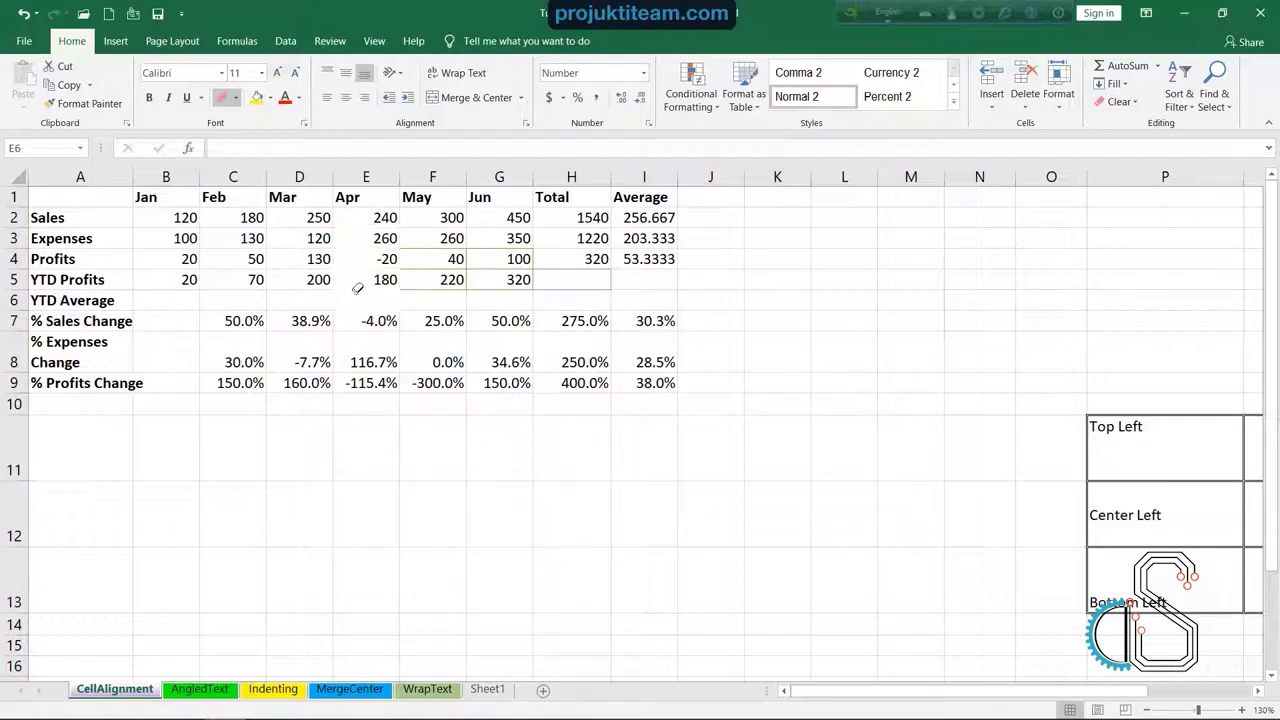
left_click_drag(412, 243, 427, 290)
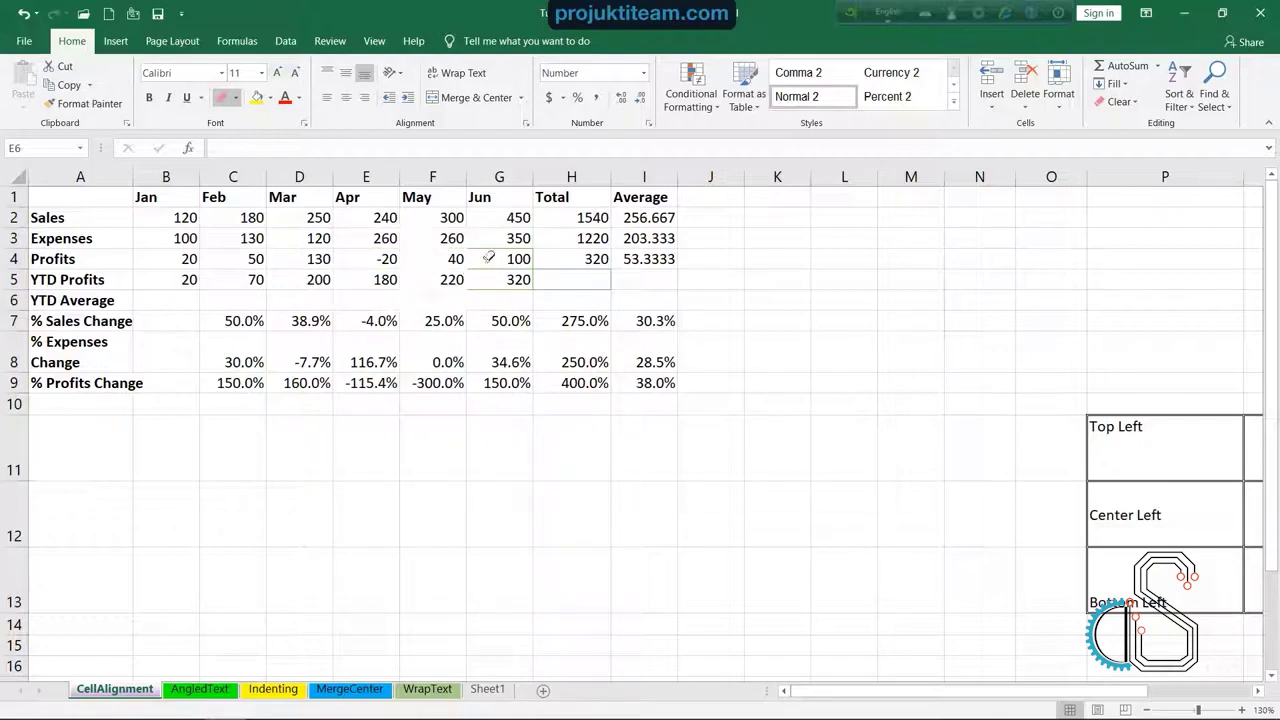
mouse_move(489, 252)
left_mouse_down()
mouse_move(492, 283)
mouse_move(562, 298)
left_mouse_up()
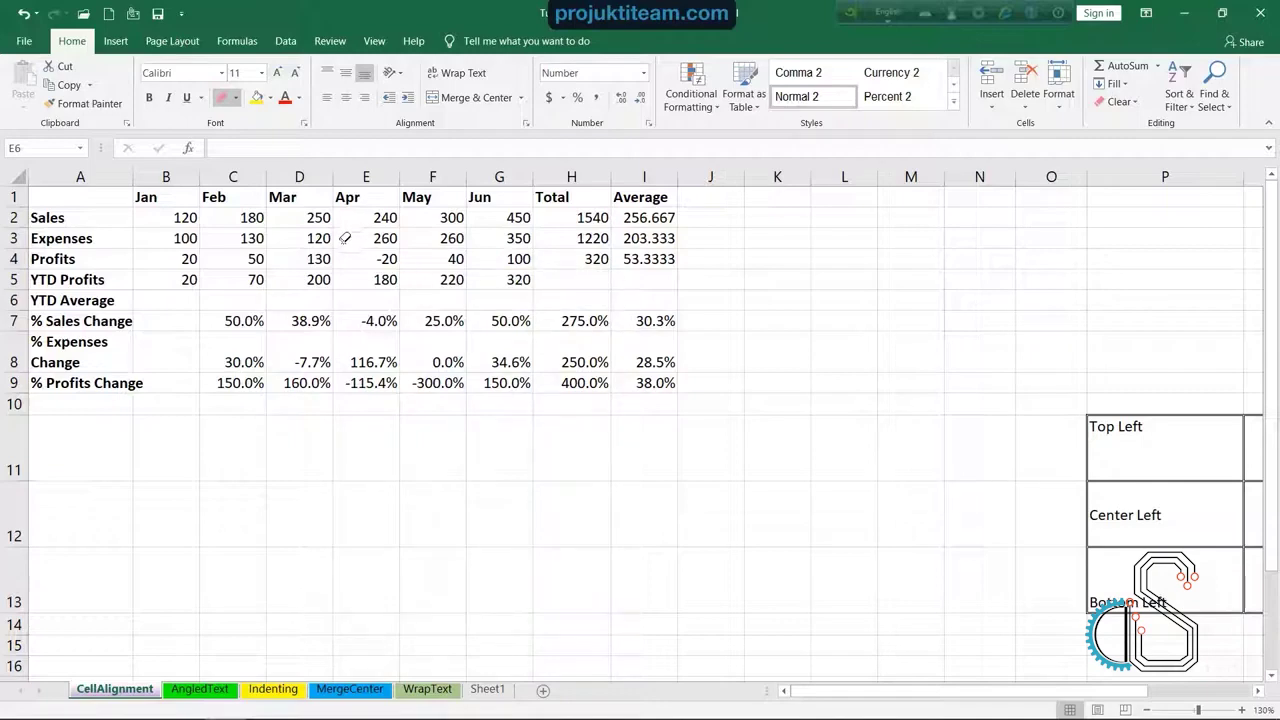
key("Escape")
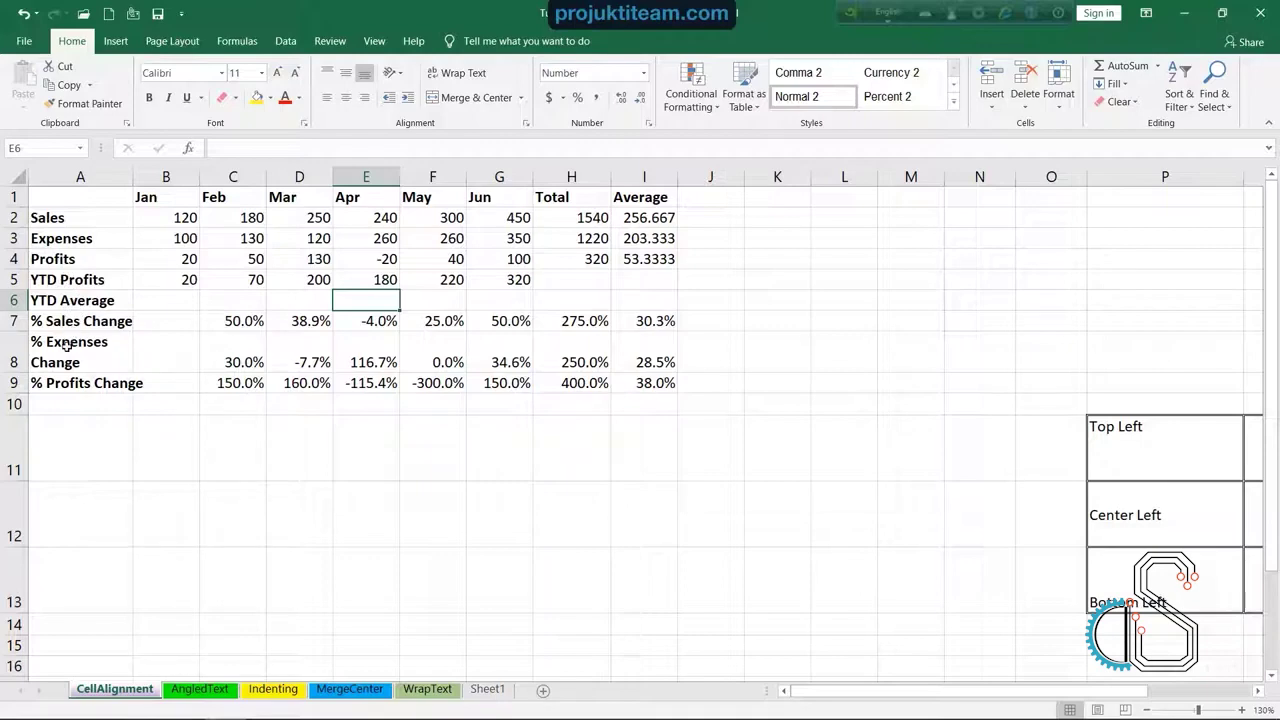
left_click(65, 343)
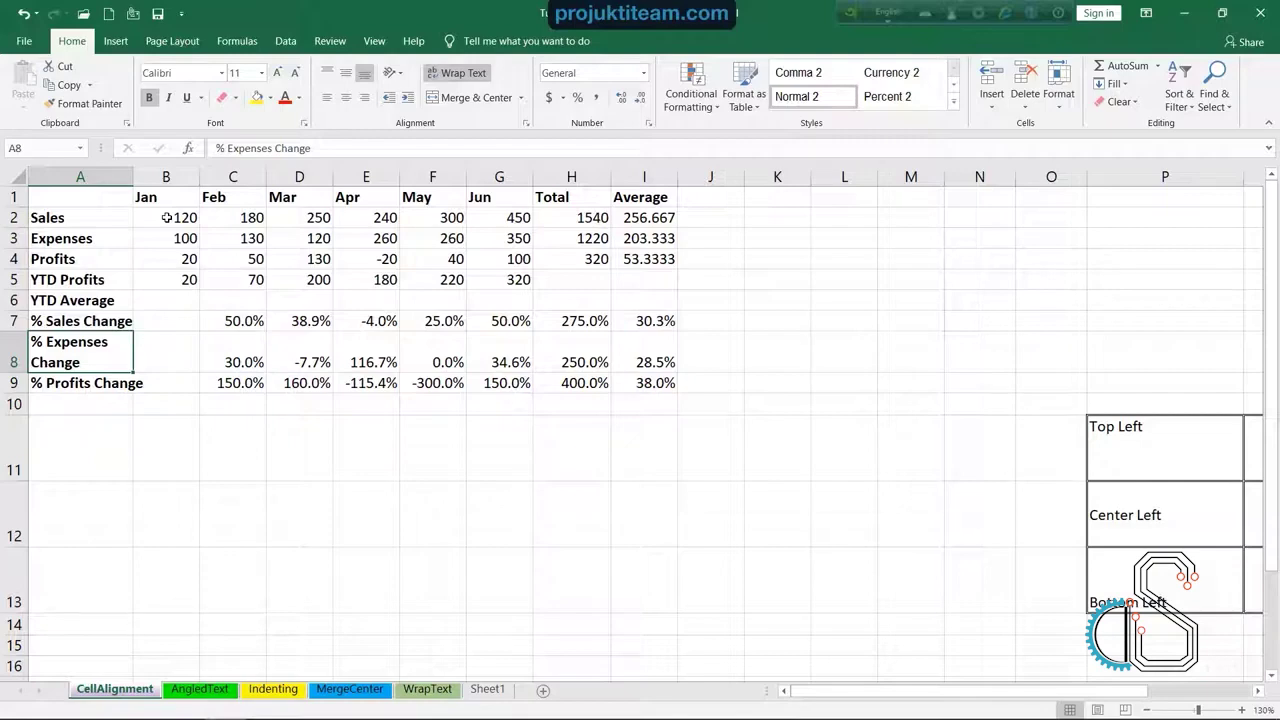
mouse_move(166, 217)
left_mouse_down()
mouse_move(461, 284)
mouse_move(518, 240)
left_mouse_up()
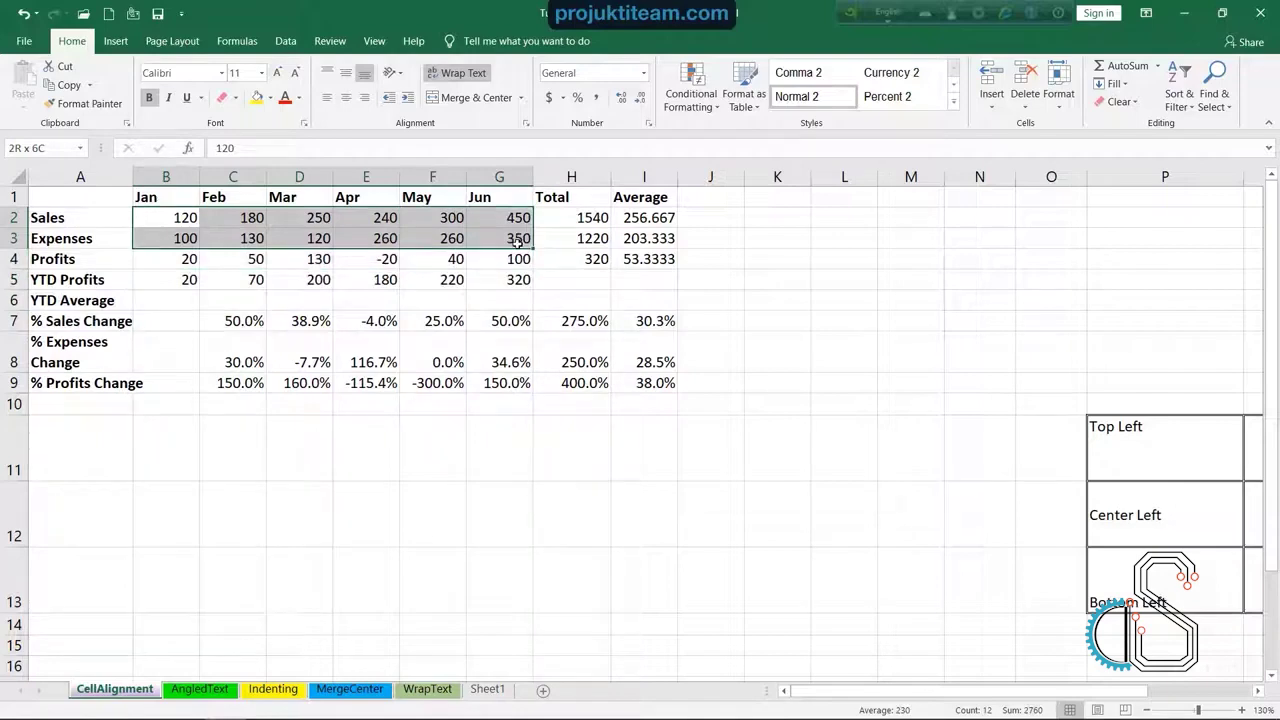
left_click_drag(518, 240, 518, 242)
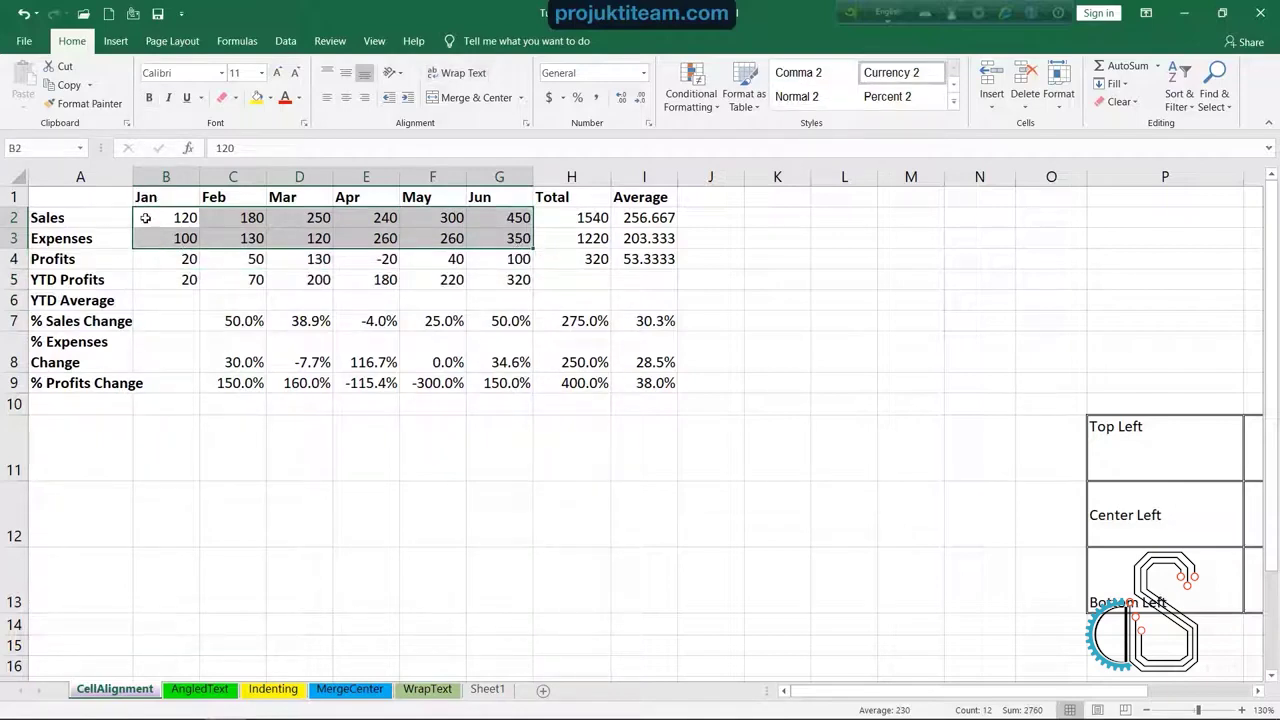
left_click_drag(145, 217, 497, 280)
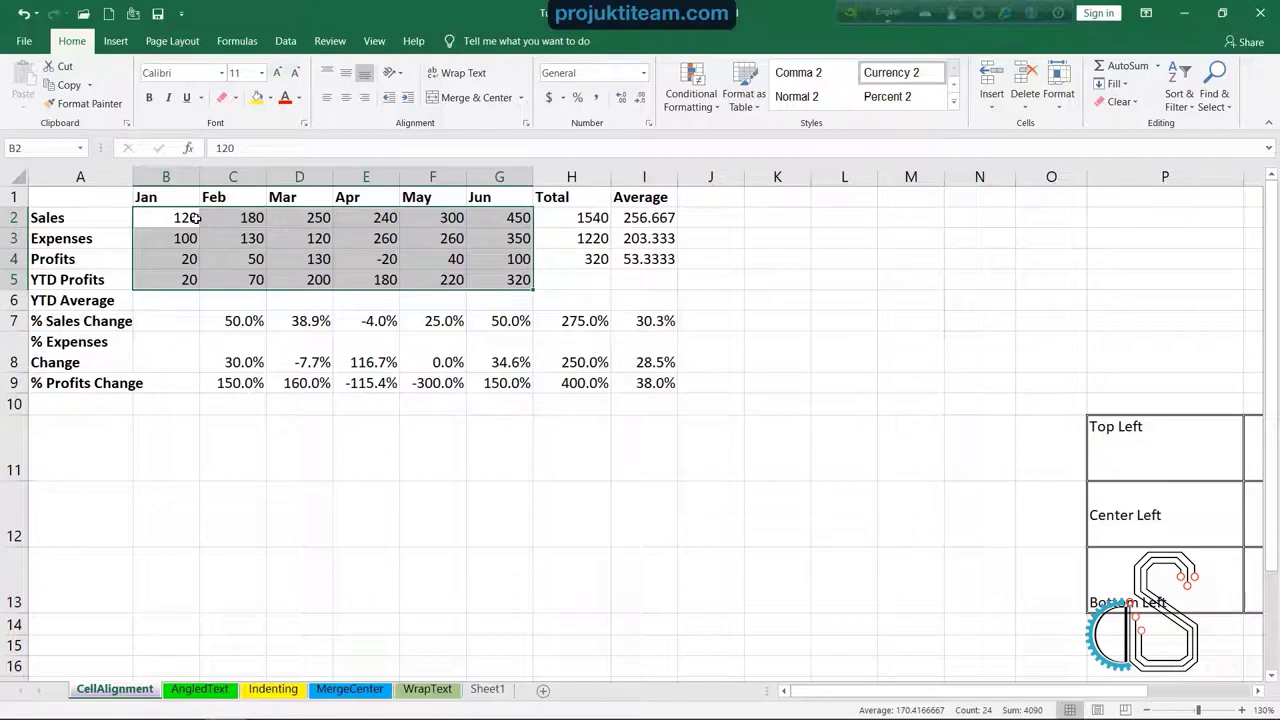
key("ctrl+shift+1")
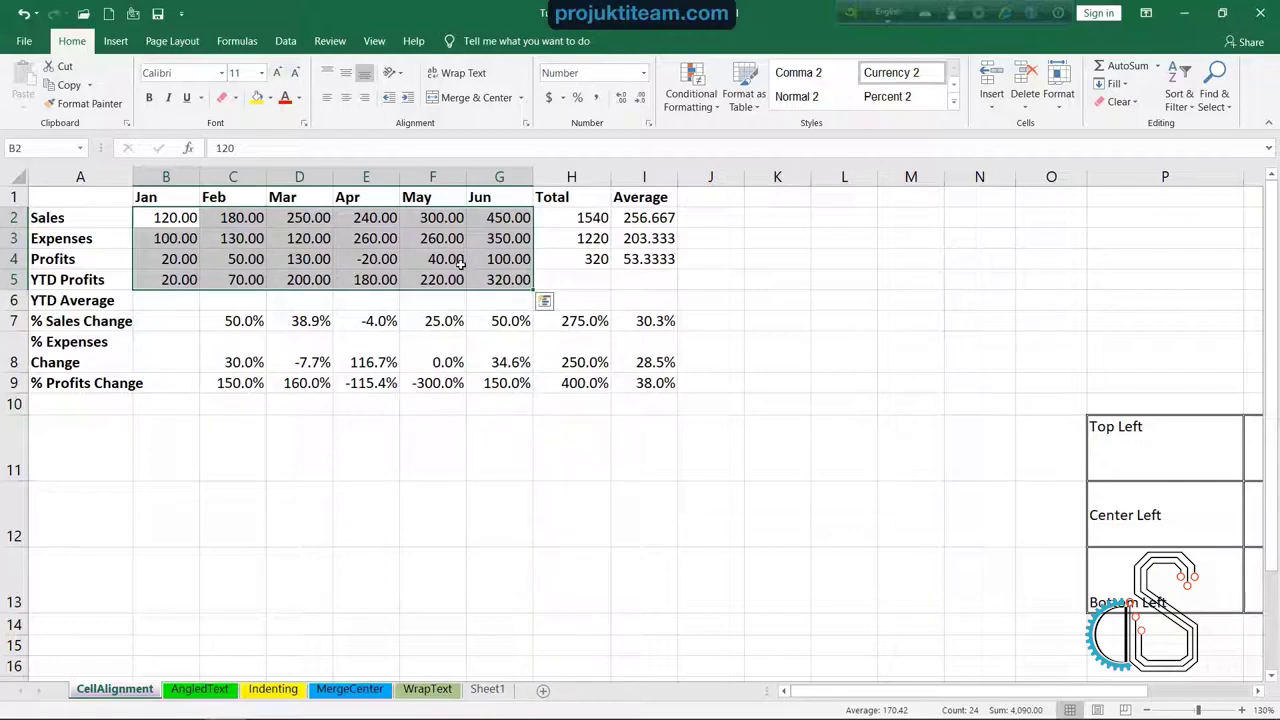
key("ctrl+shift+asciitilde")
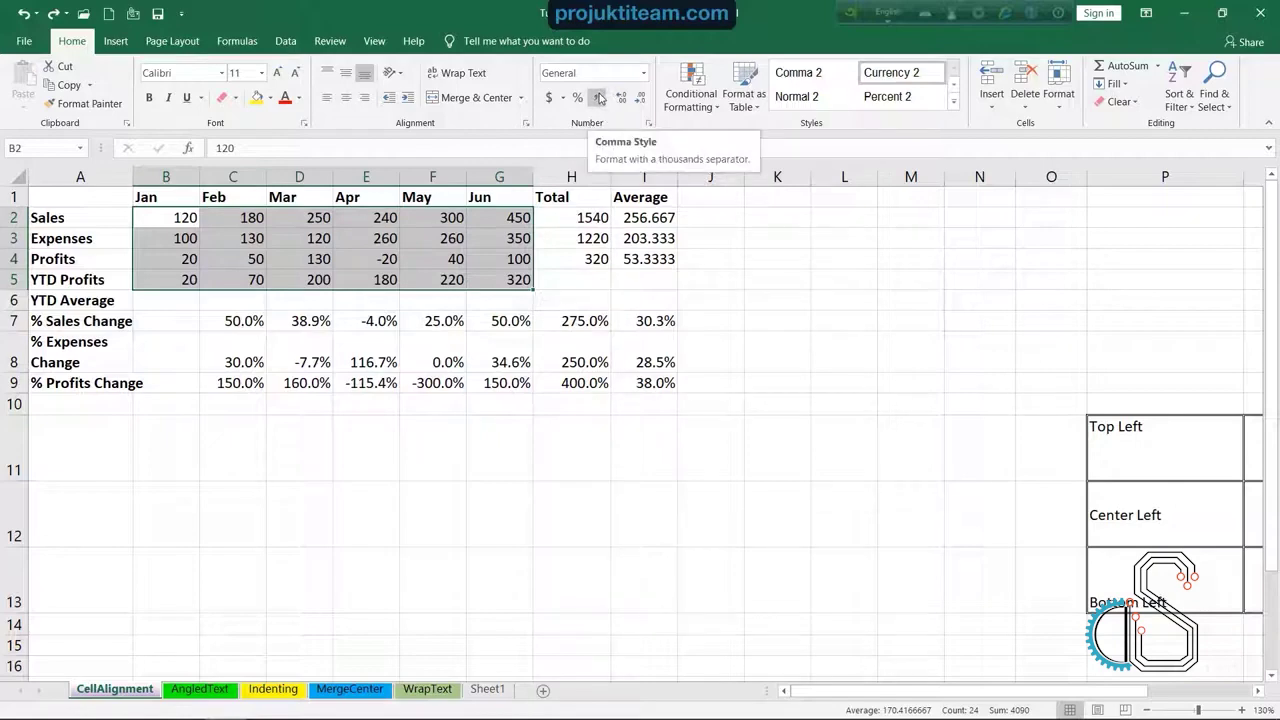
Apply Comma Style, then Accounting Number Format to B2:G5 so figures read like $120.00
left_click(599, 97)
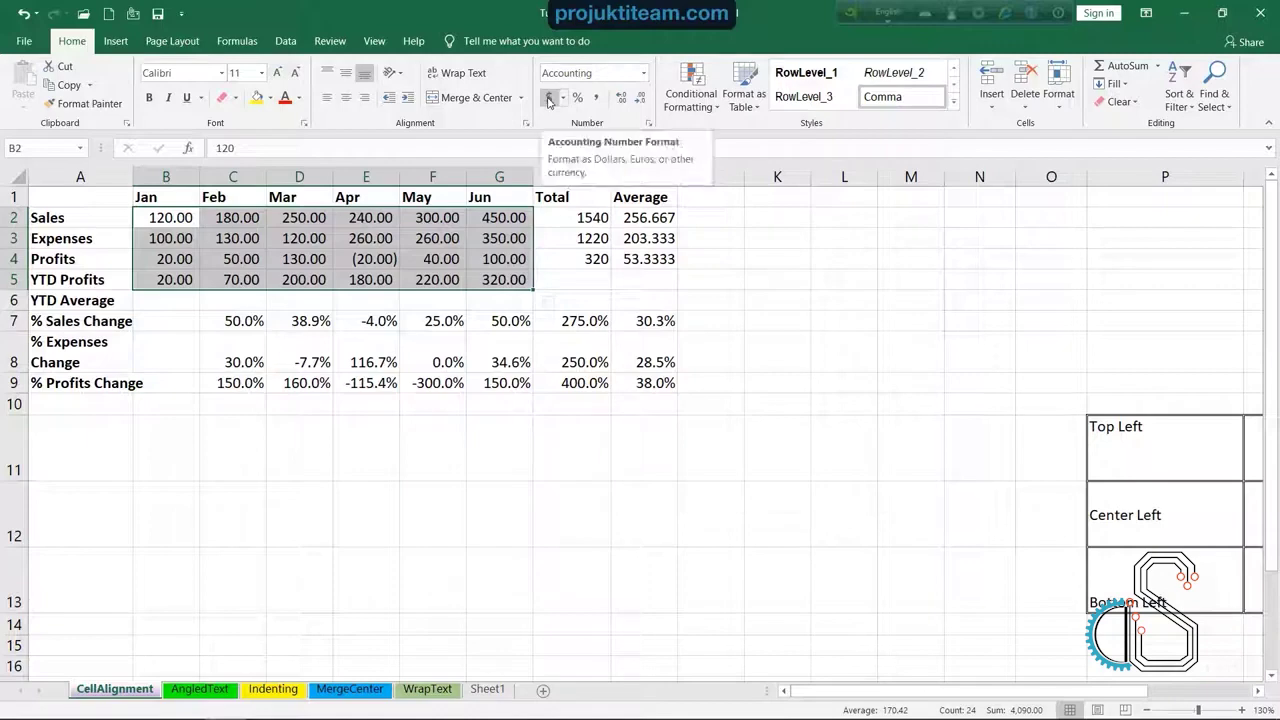
left_click(548, 97)
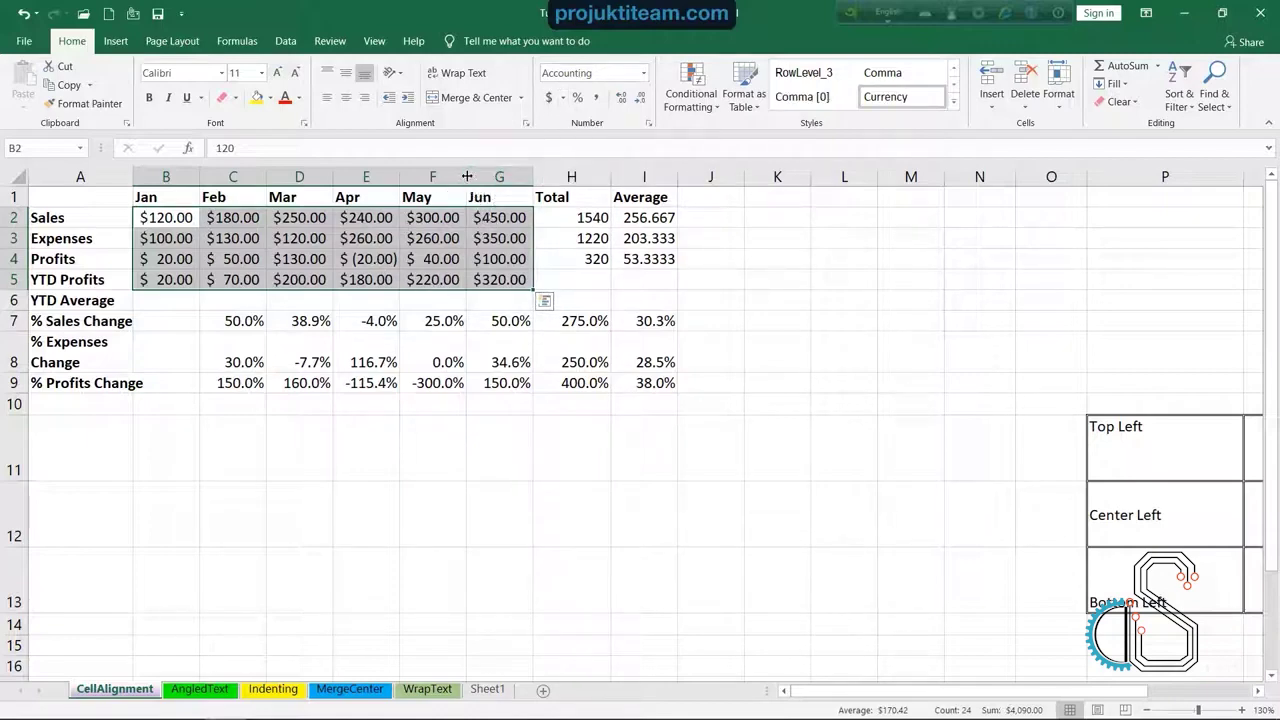
left_click(185, 180)
Extend the selection to columns B:H, AutoFit their widths, and open Format Cells
left_click_drag(198, 185, 600, 178)
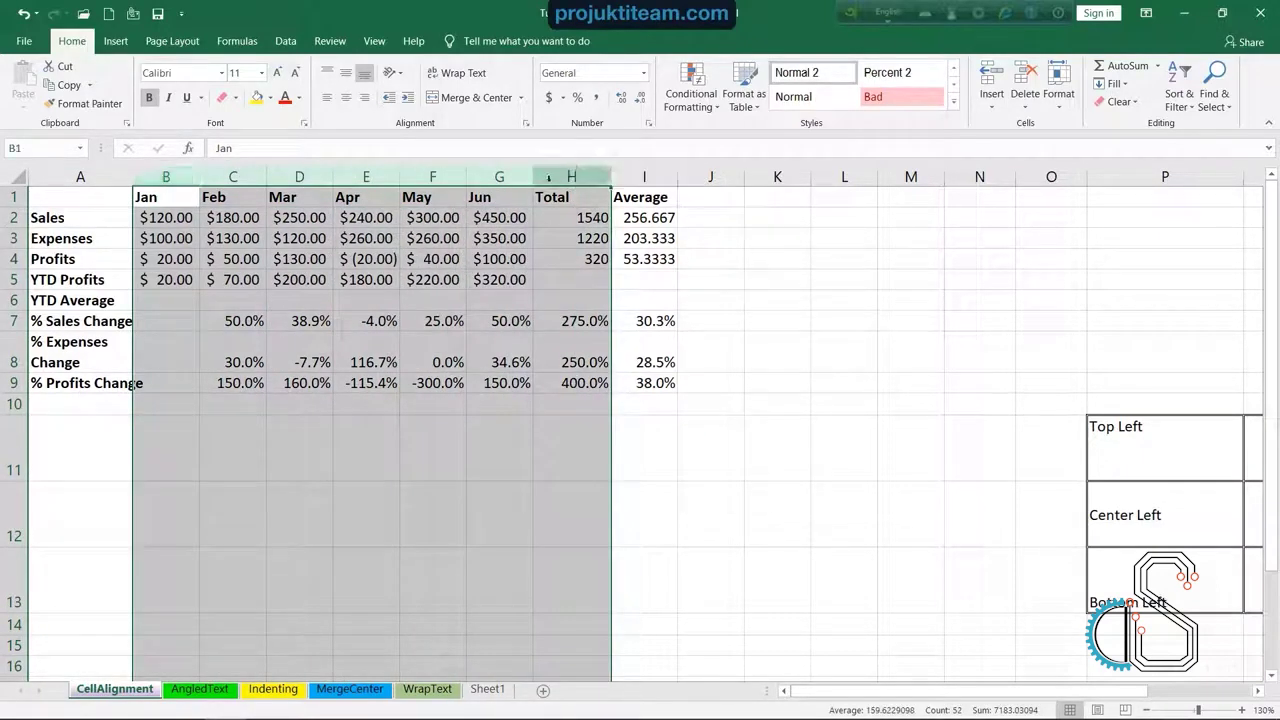
left_click_drag(466, 178, 573, 177)
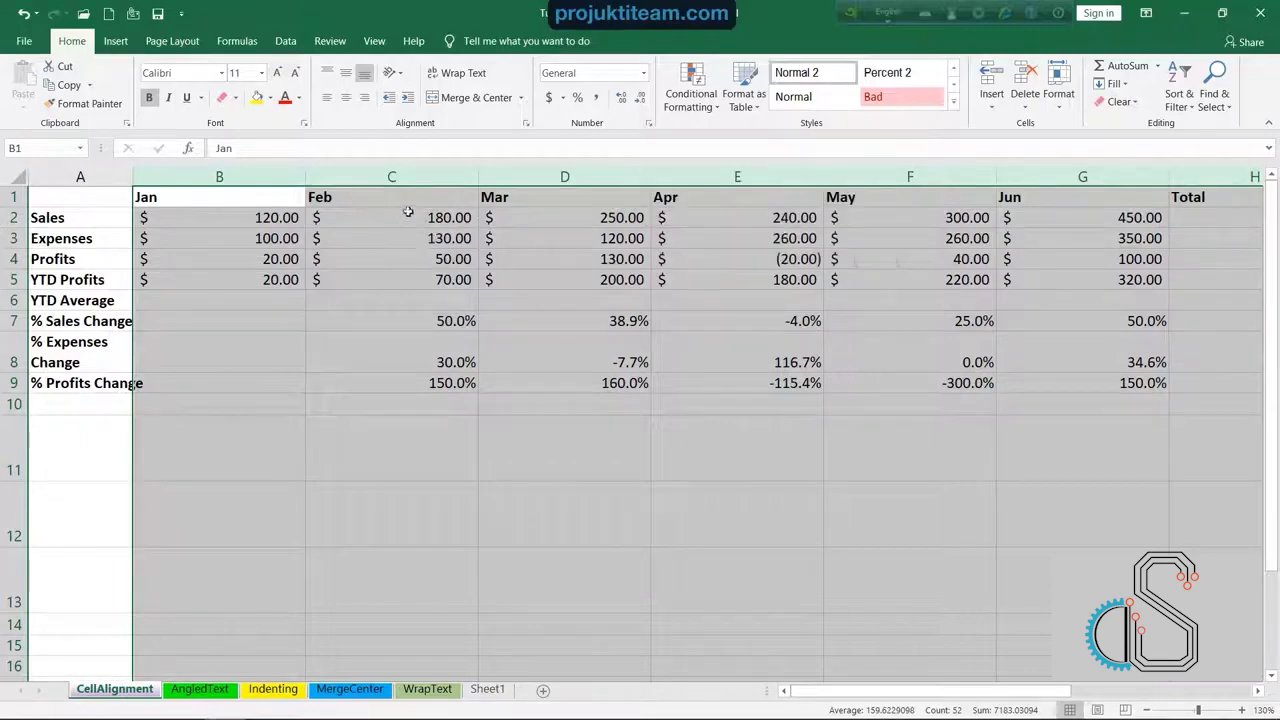
double_click(478, 176)
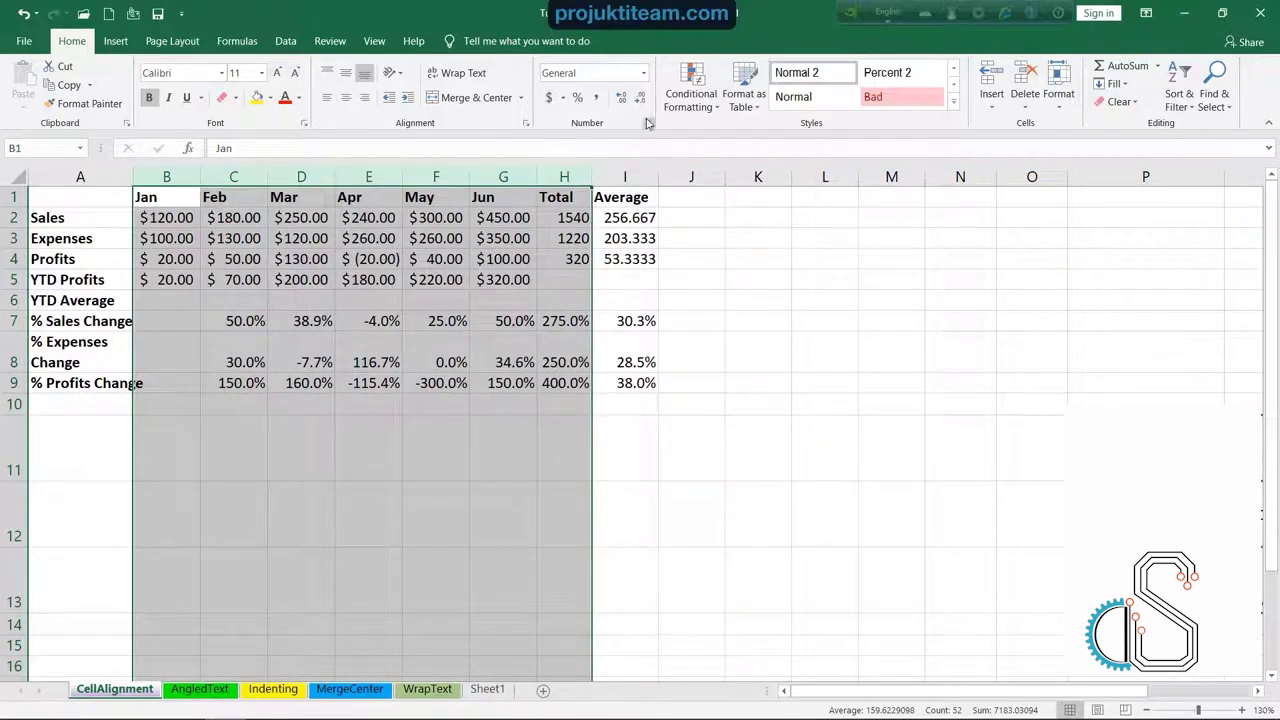
left_click(648, 123)
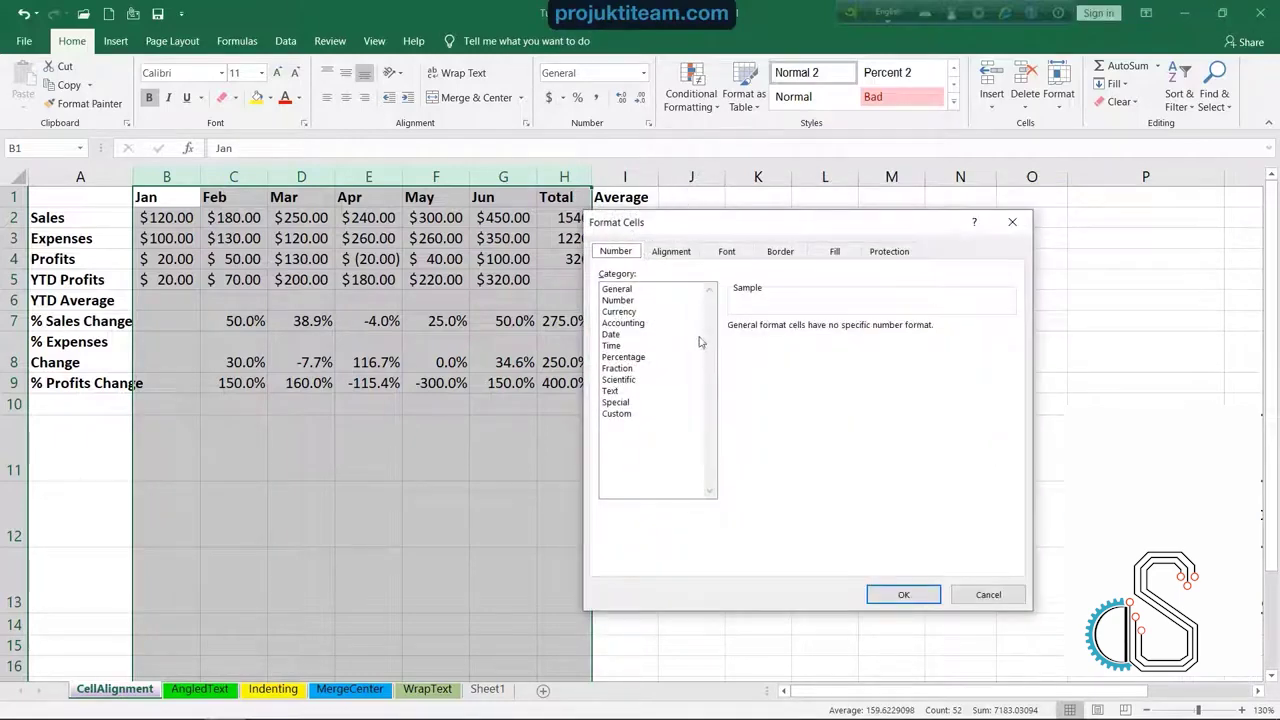
Apply Currency format to columns B:H with the $ symbol and ($1,234.10) negatives
left_click(620, 312)
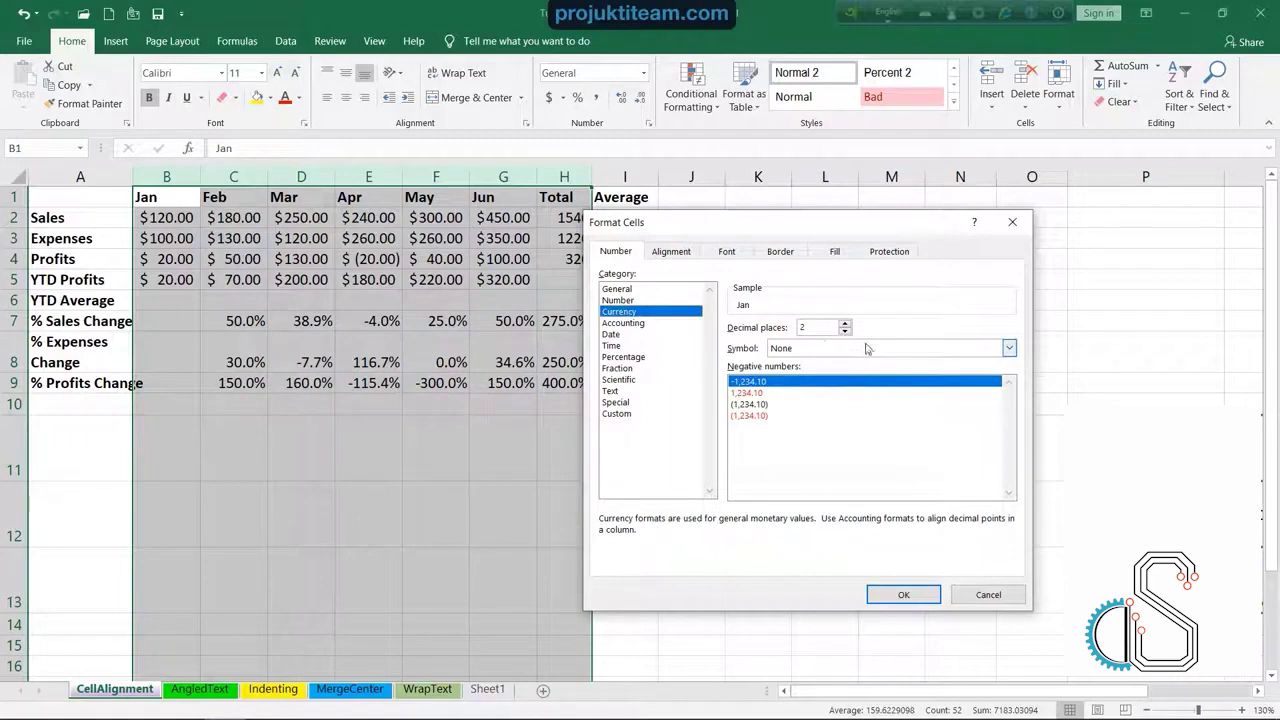
left_click(868, 348)
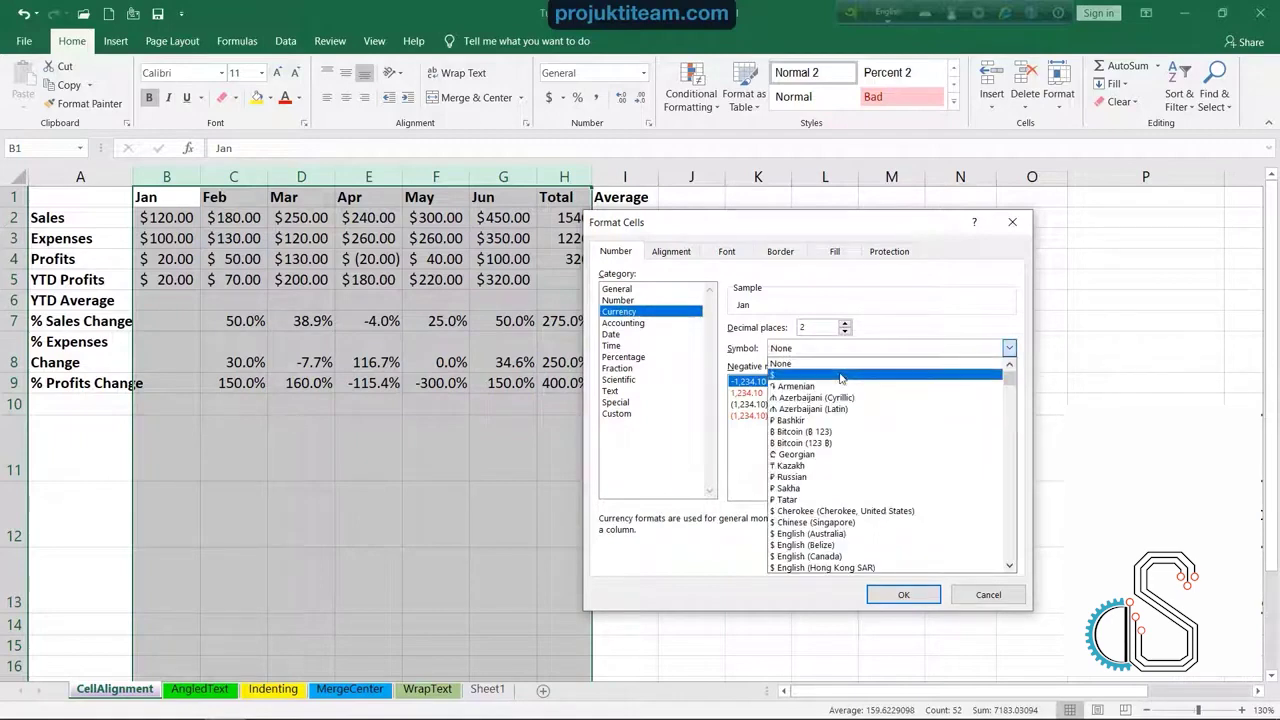
left_click(840, 376)
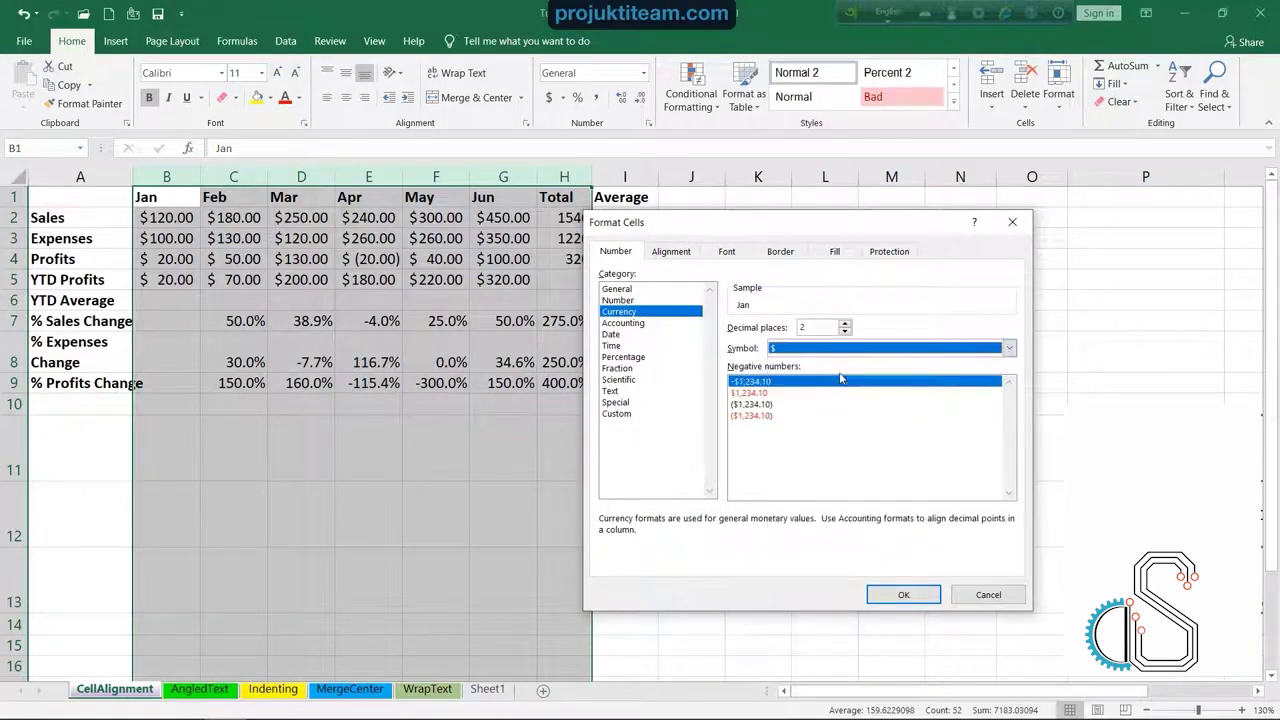
left_click(756, 405)
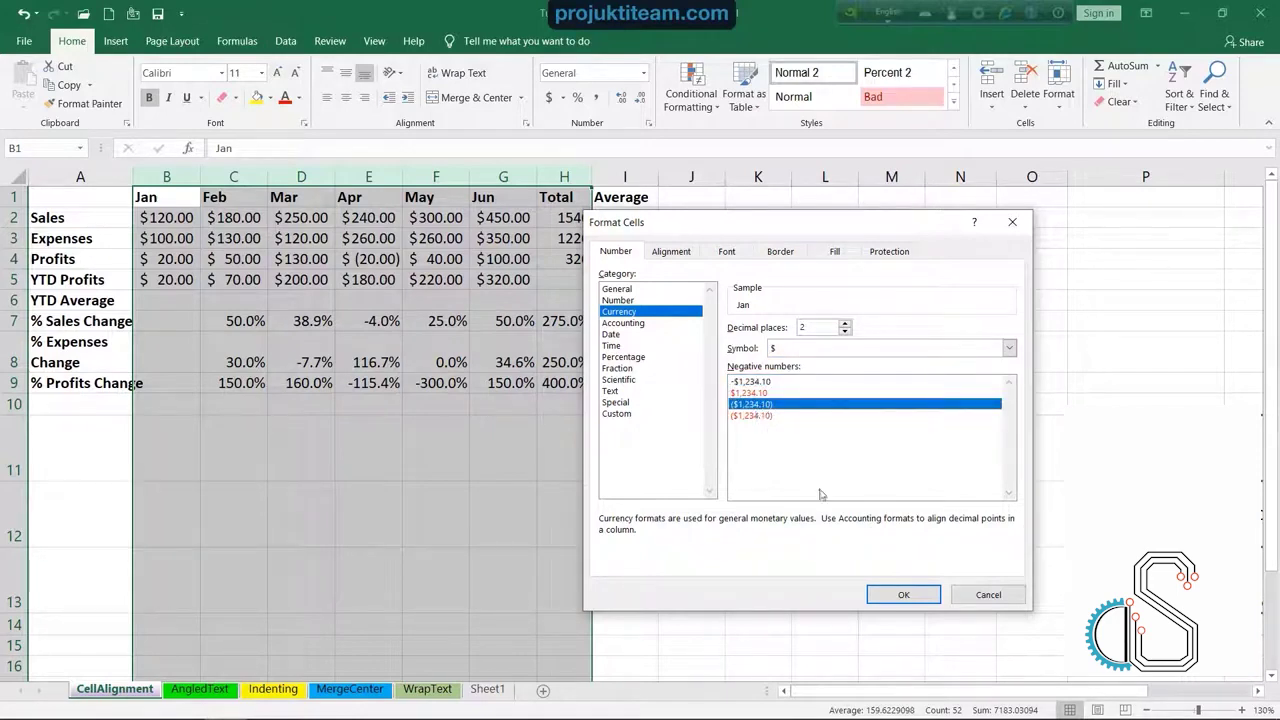
left_click(899, 594)
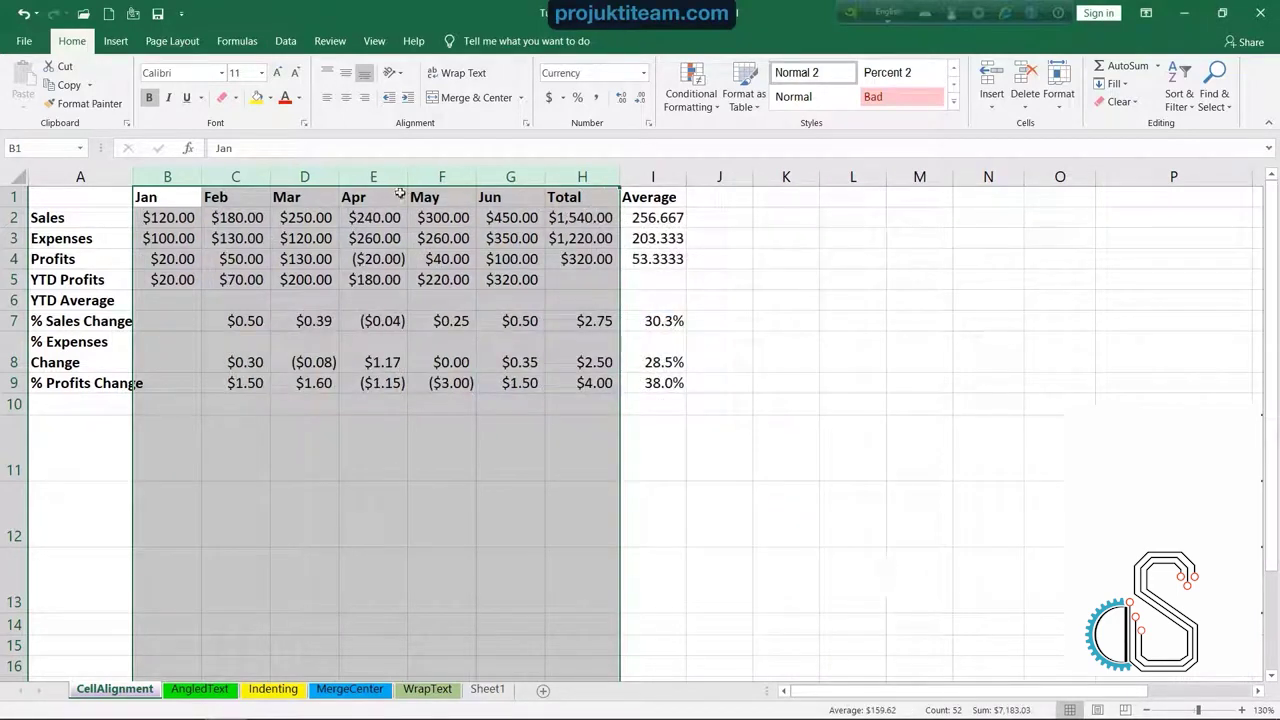
Widen columns B:H and right-align their Jan–Total headers and currency figures
left_click_drag(340, 175, 410, 175)
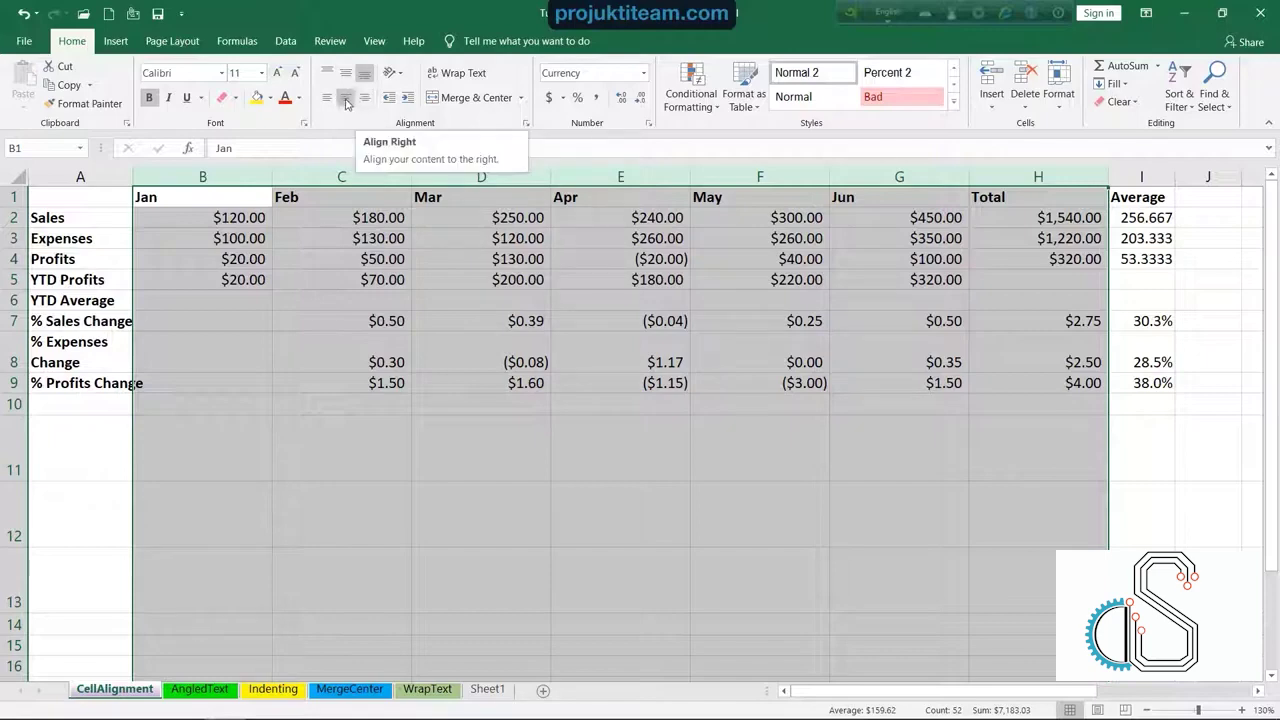
left_click(346, 99)
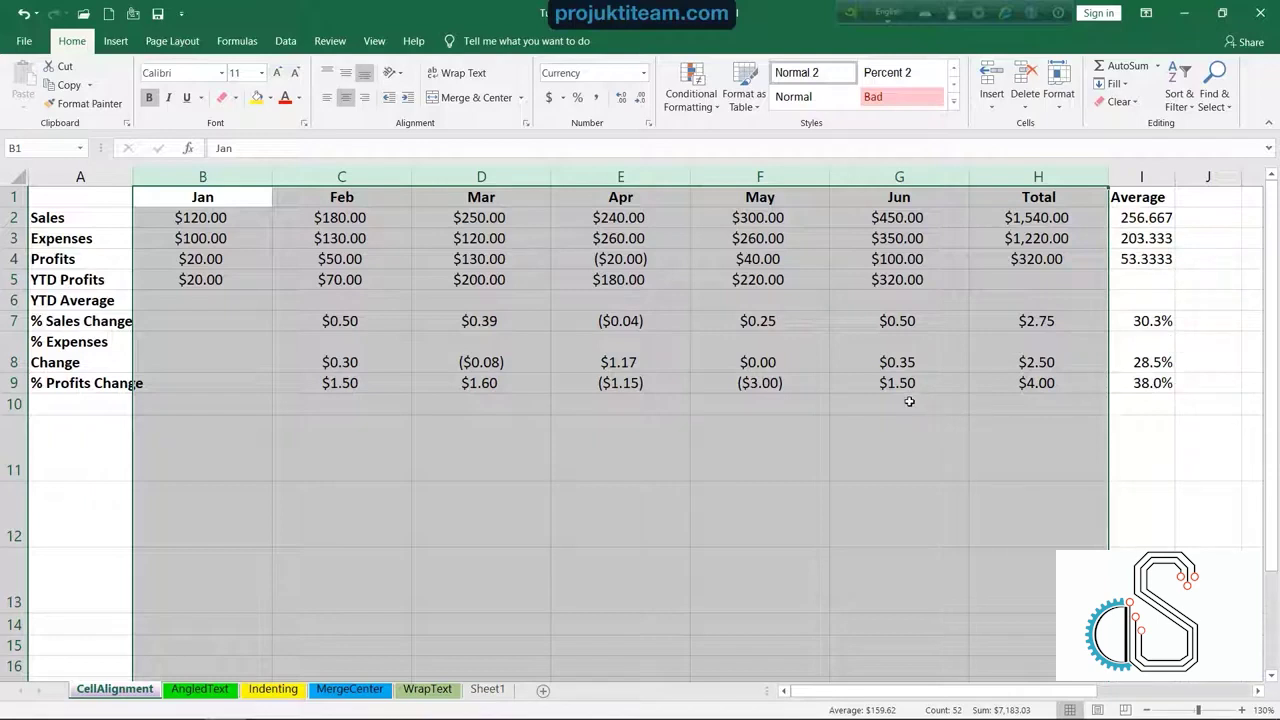
left_click(327, 98)
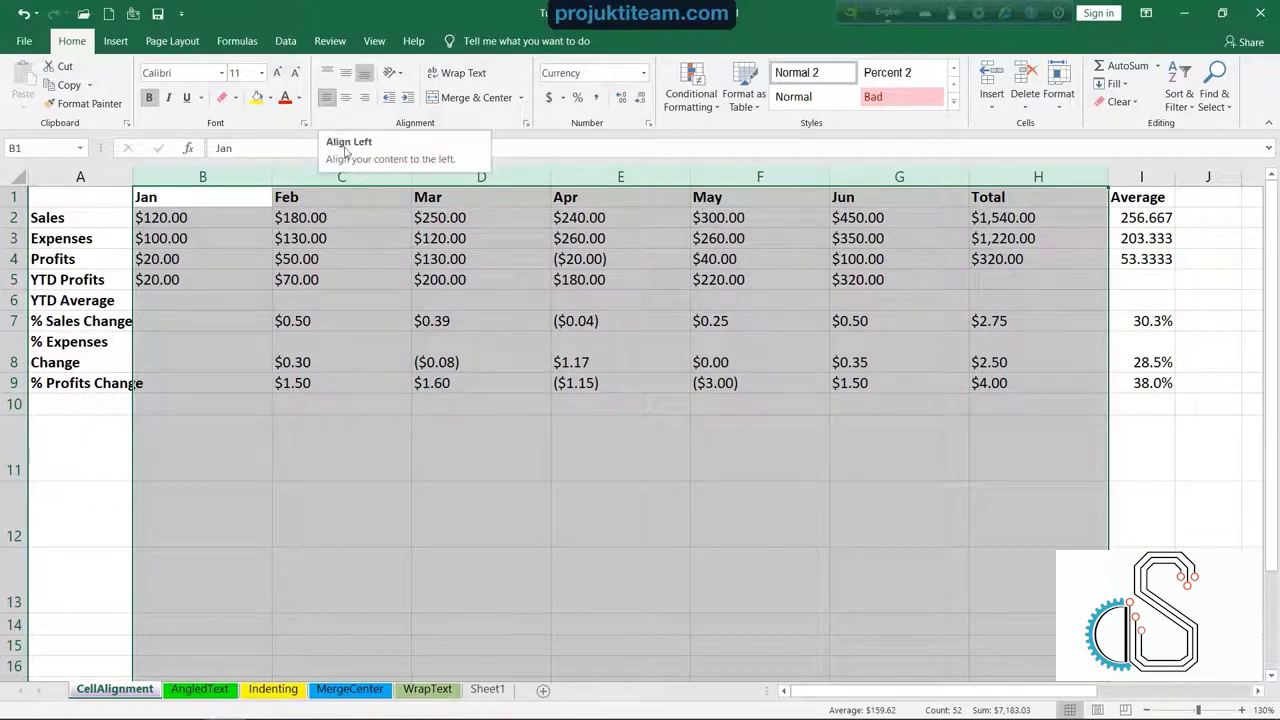
left_click(365, 99)
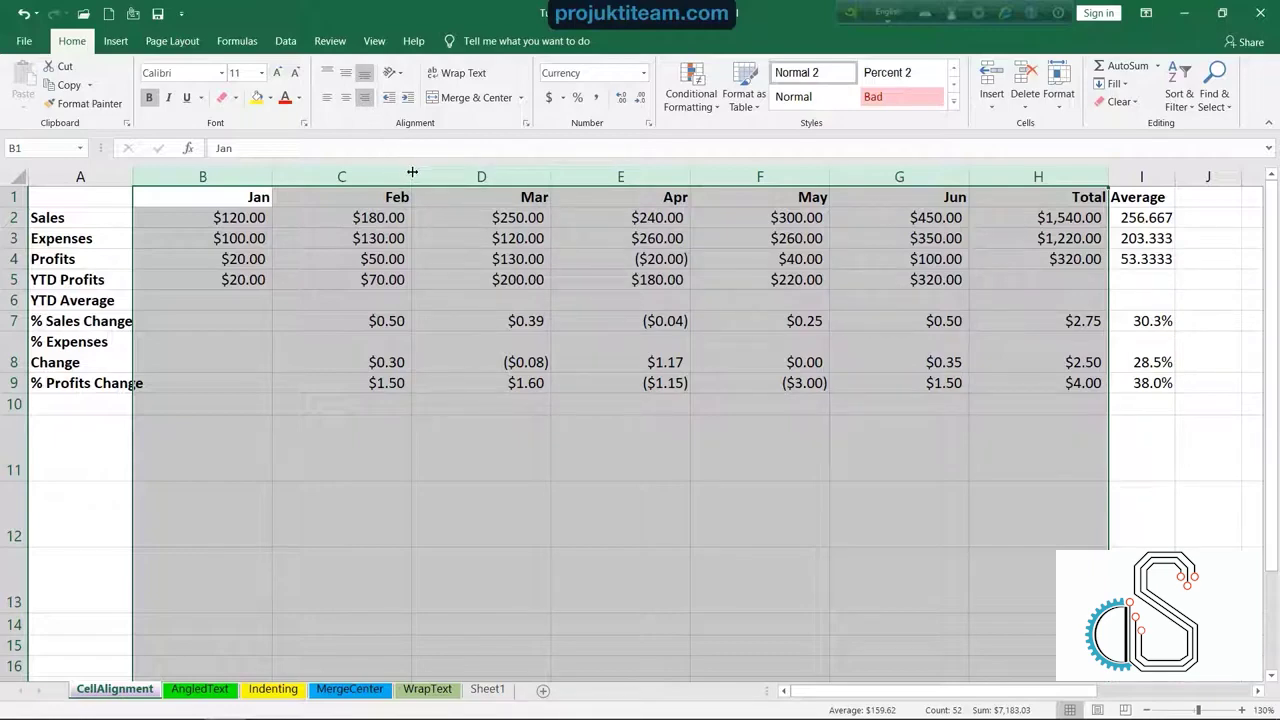
Autofit columns B:H, then set B2:H9's currency symbol to None, keeping two decimals
double_click(411, 170)
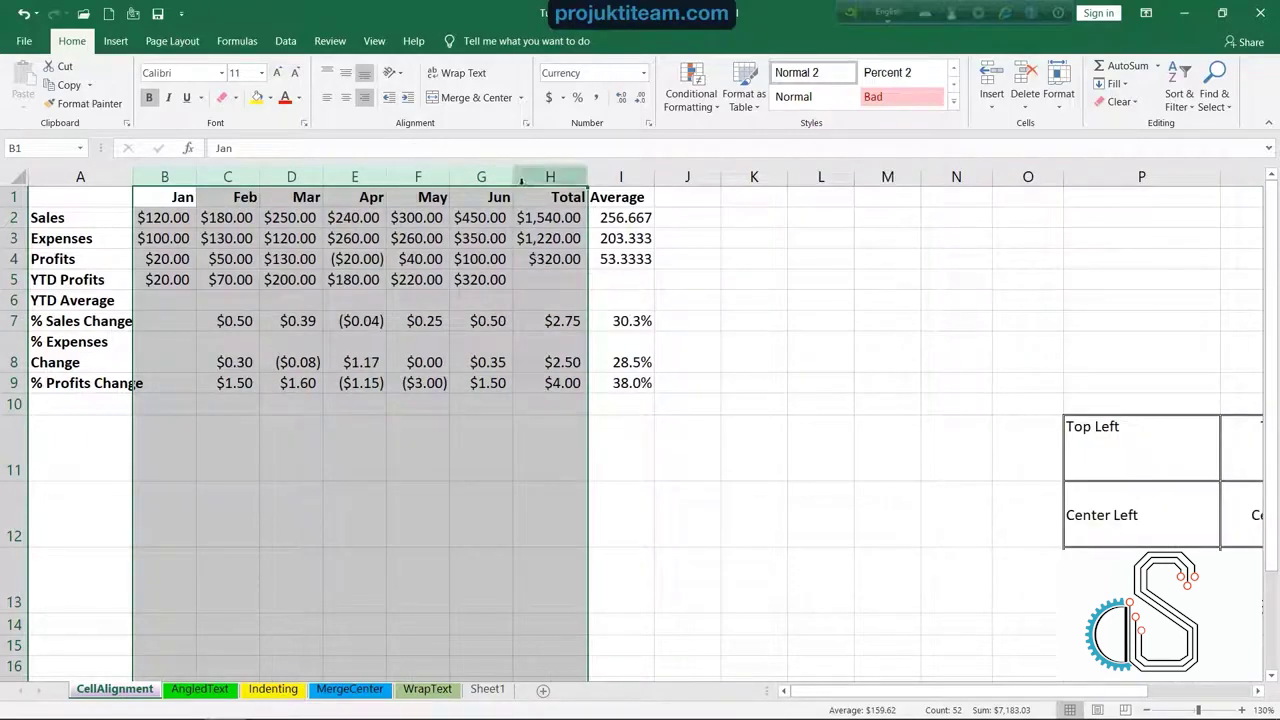
left_click(828, 410)
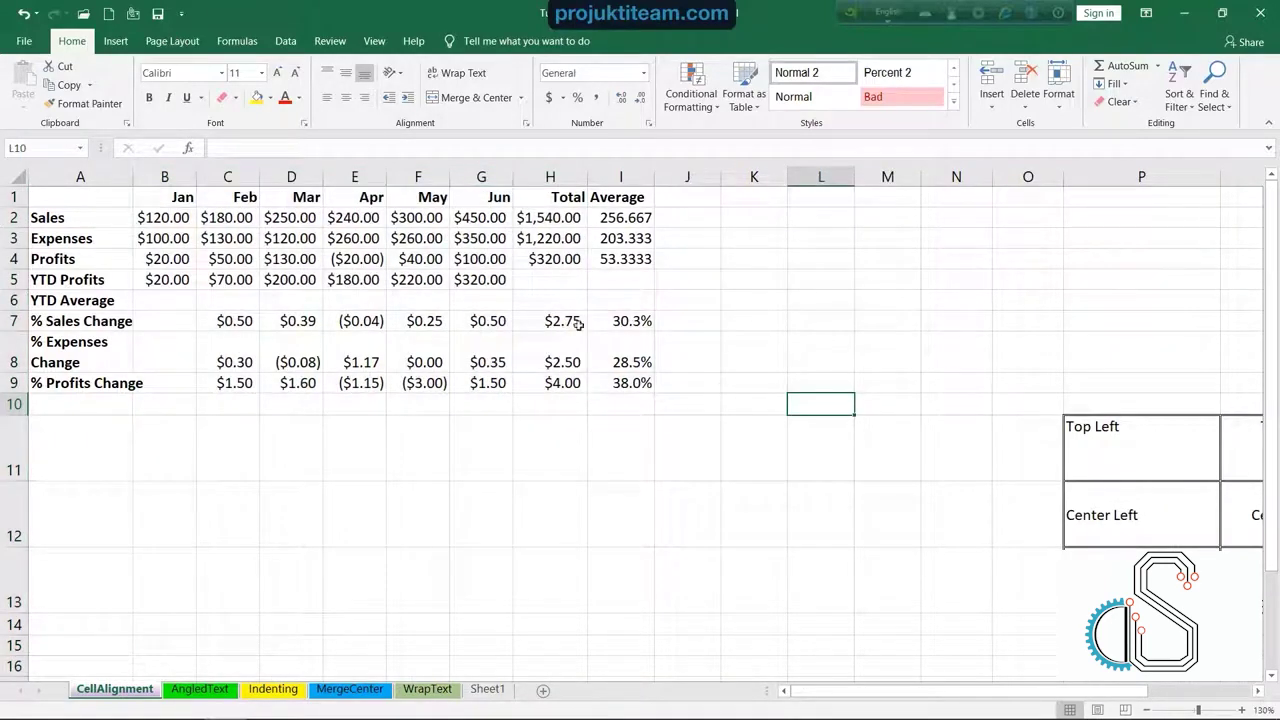
mouse_move(152, 220)
left_mouse_down()
mouse_move(455, 362)
mouse_move(585, 390)
left_mouse_up()
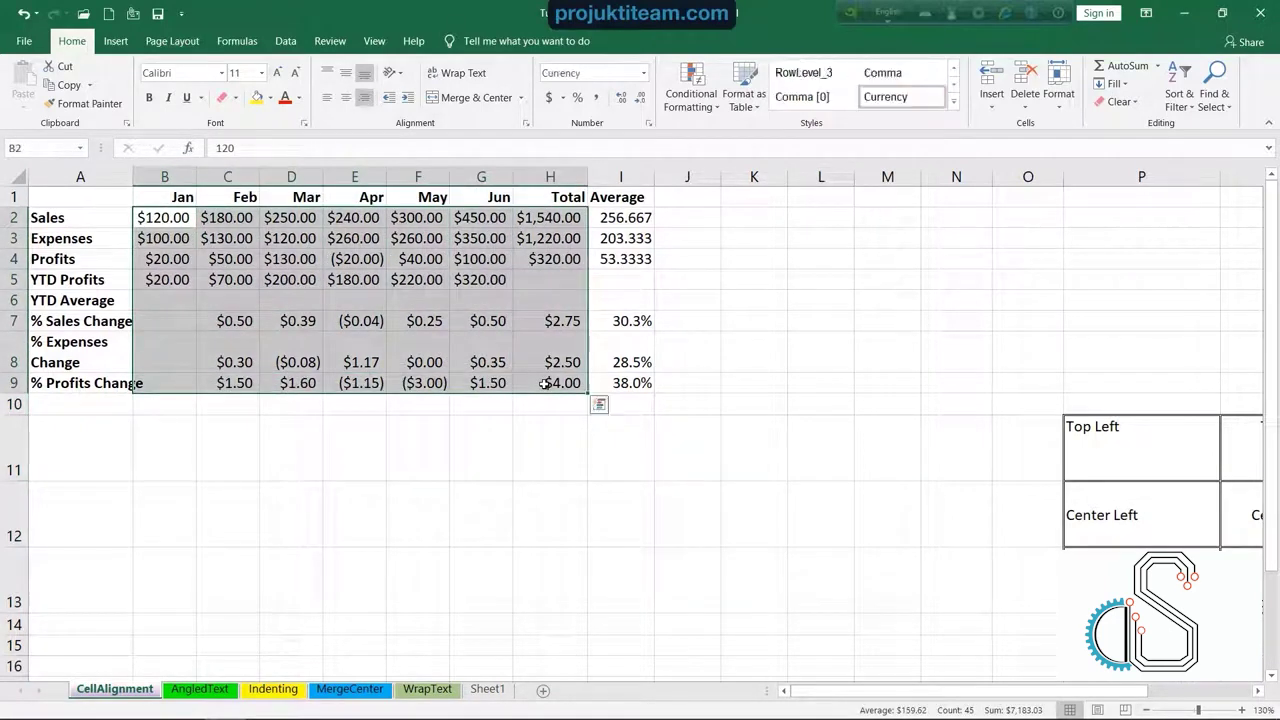
left_click(647, 124)
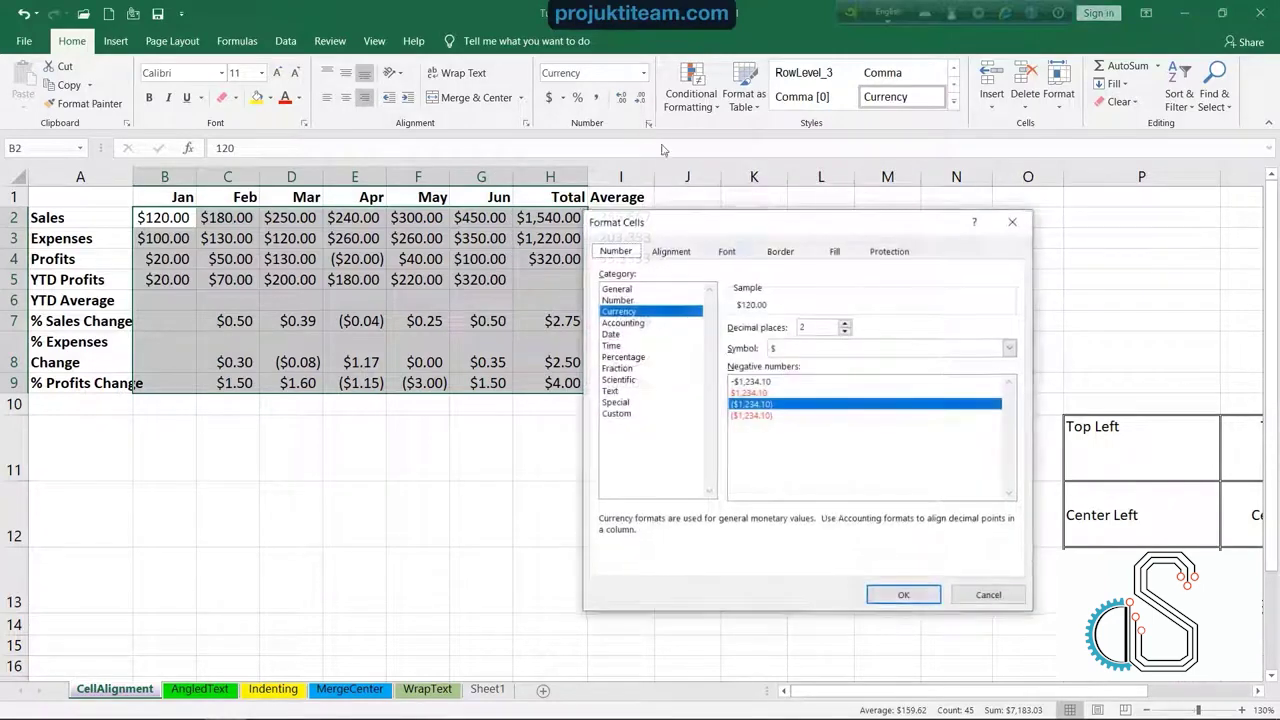
left_click(865, 348)
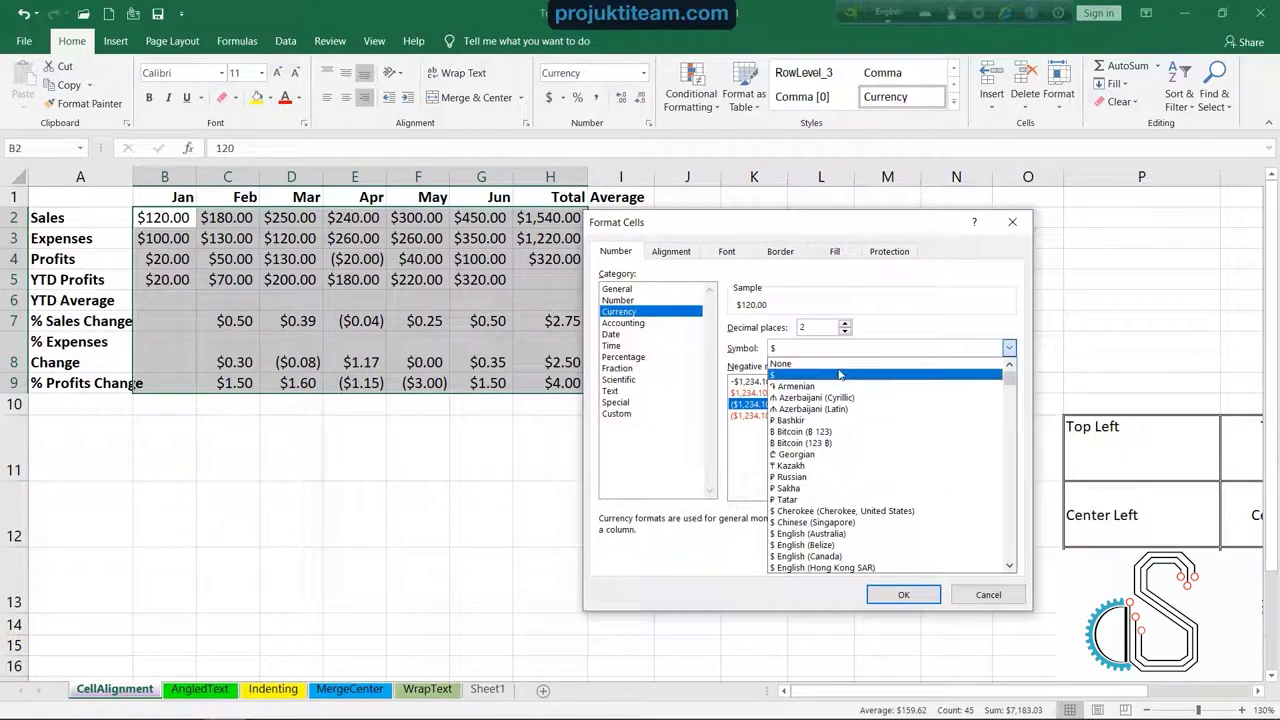
left_click(835, 362)
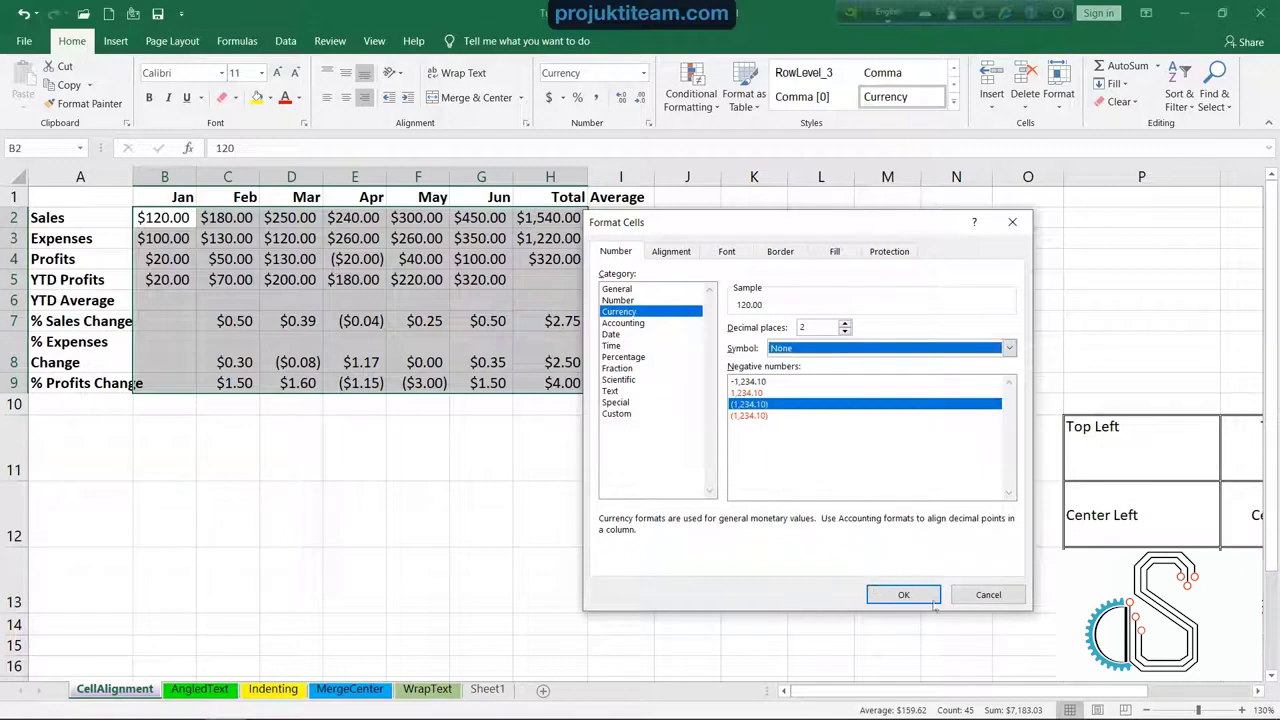
left_click(903, 594)
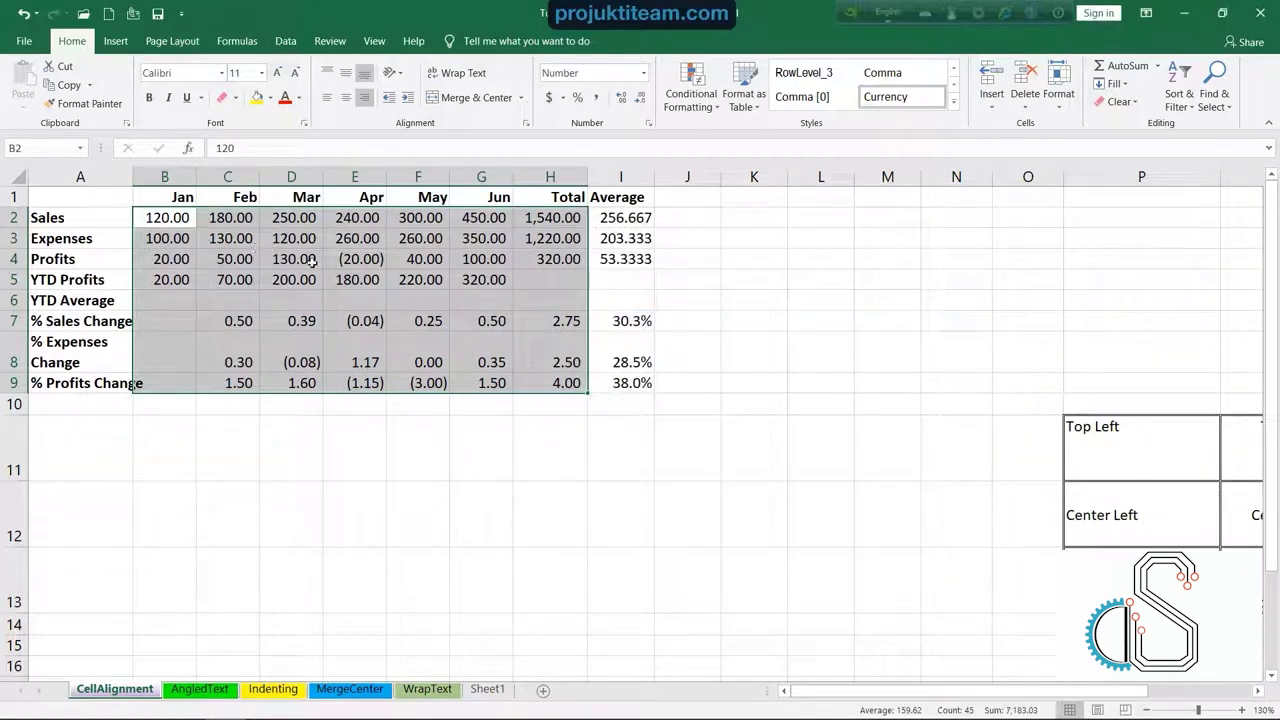
left_click(545, 478)
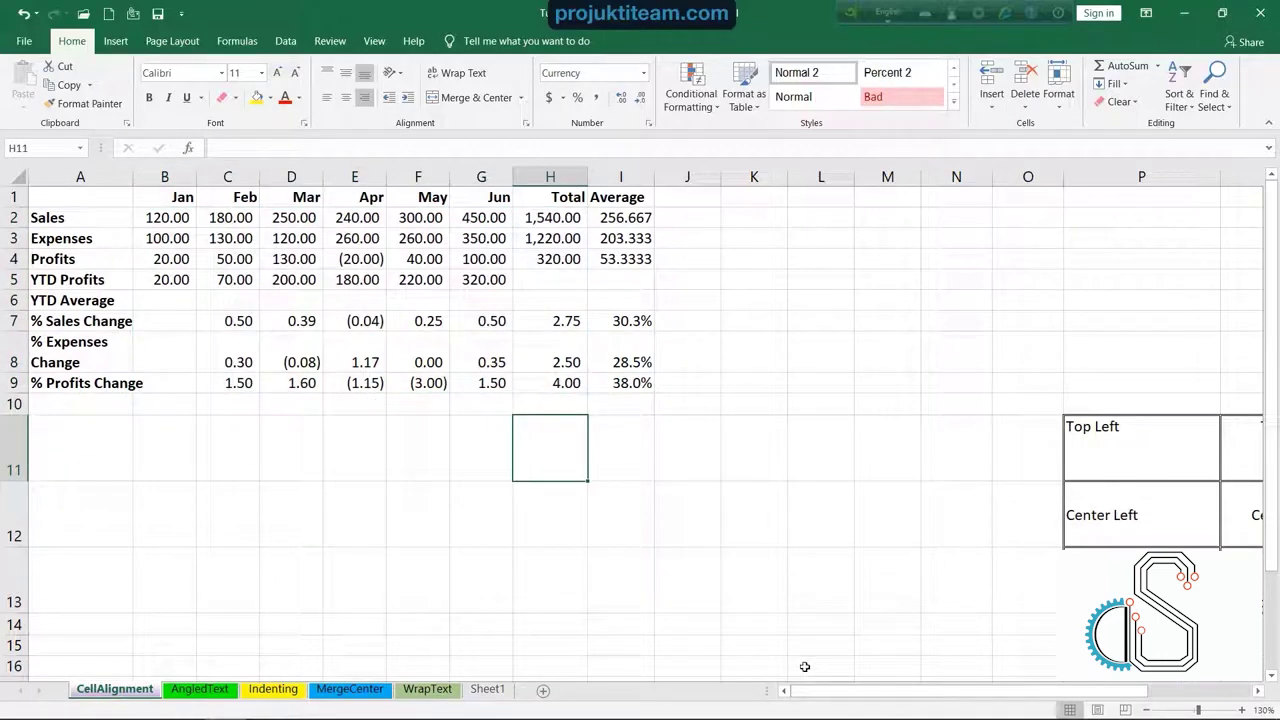
Scroll right to columns P–R and select the Top Middle cell Q11
left_click_drag(850, 689, 985, 673)
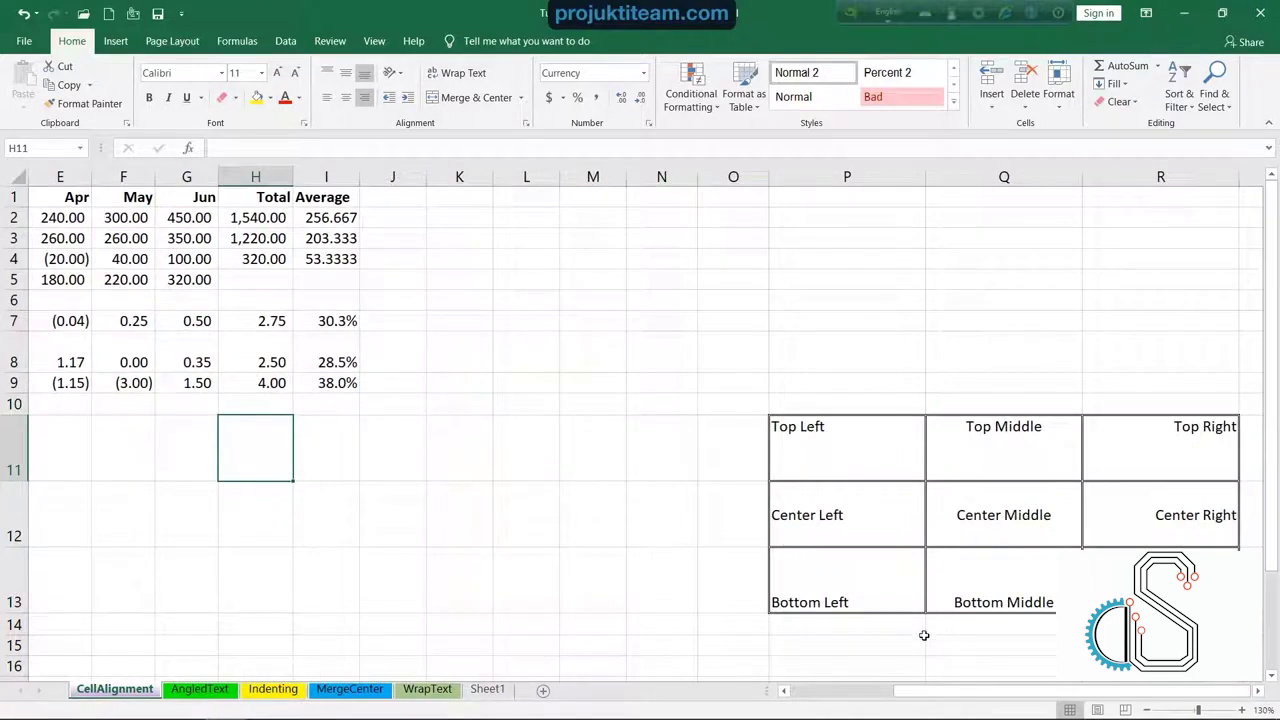
mouse_move(965, 691)
left_mouse_down()
mouse_move(990, 691)
mouse_move(985, 680)
left_mouse_up()
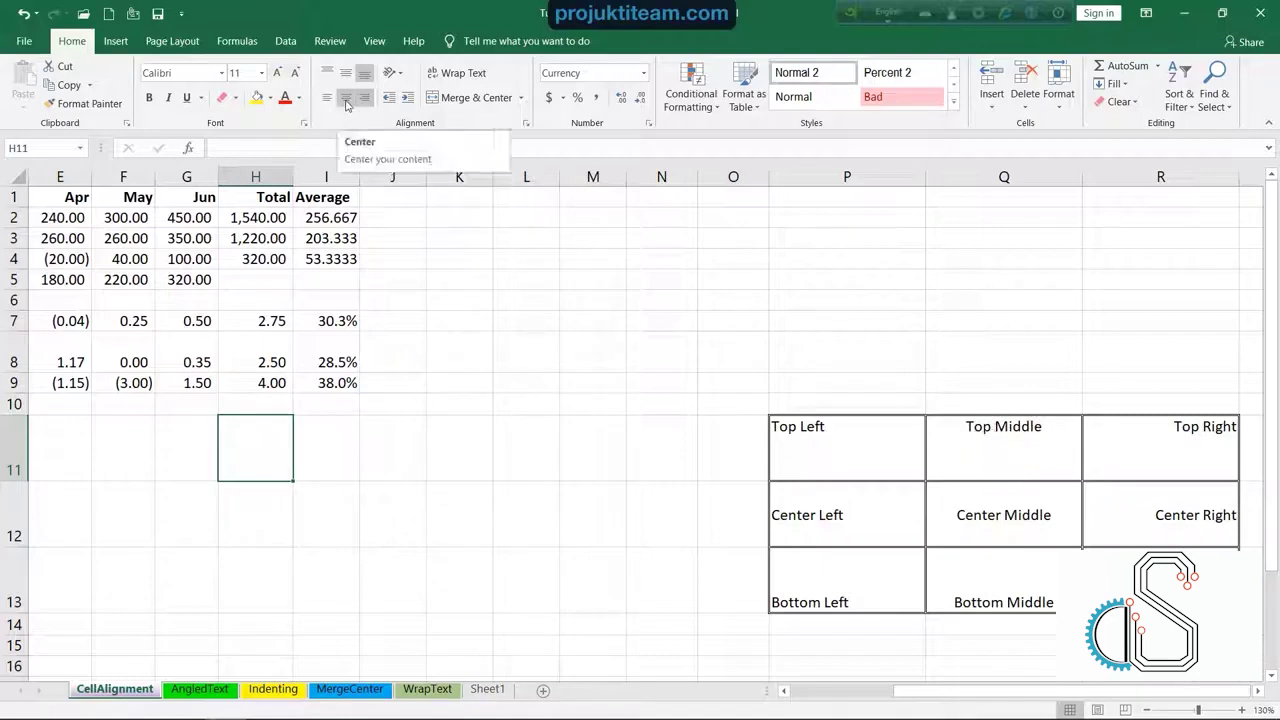
left_click(1005, 425)
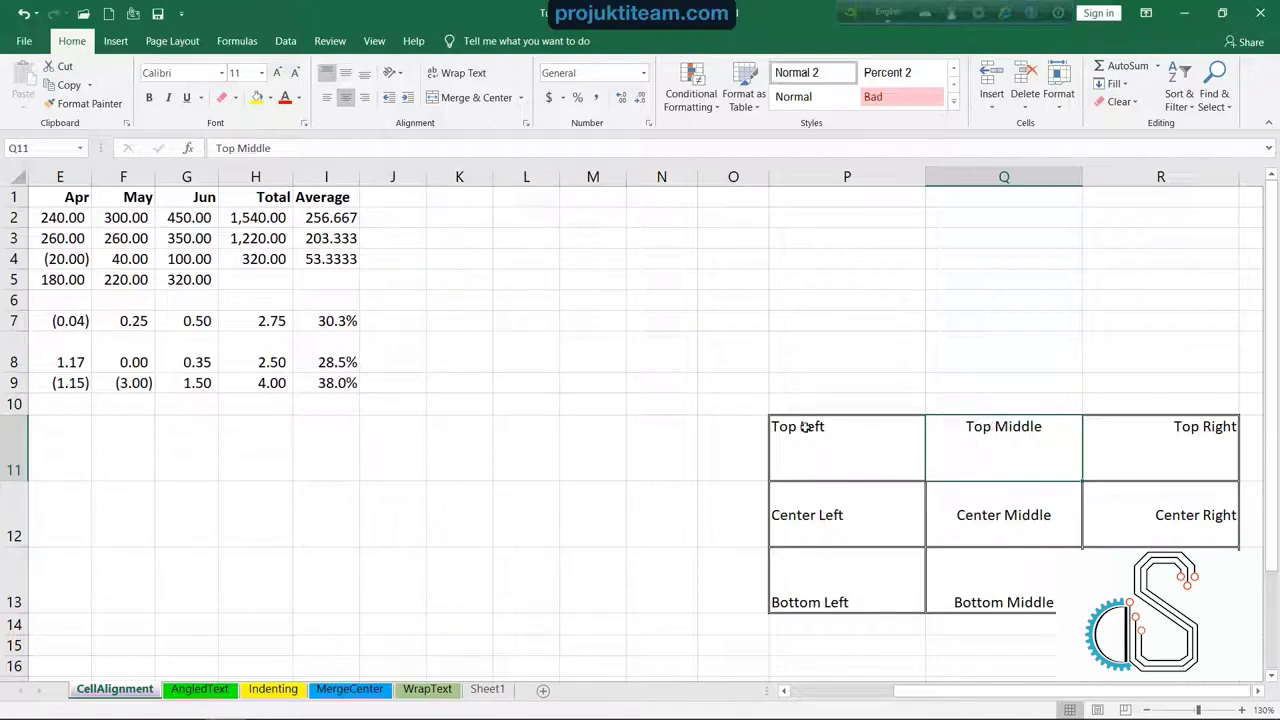
left_click(1190, 429)
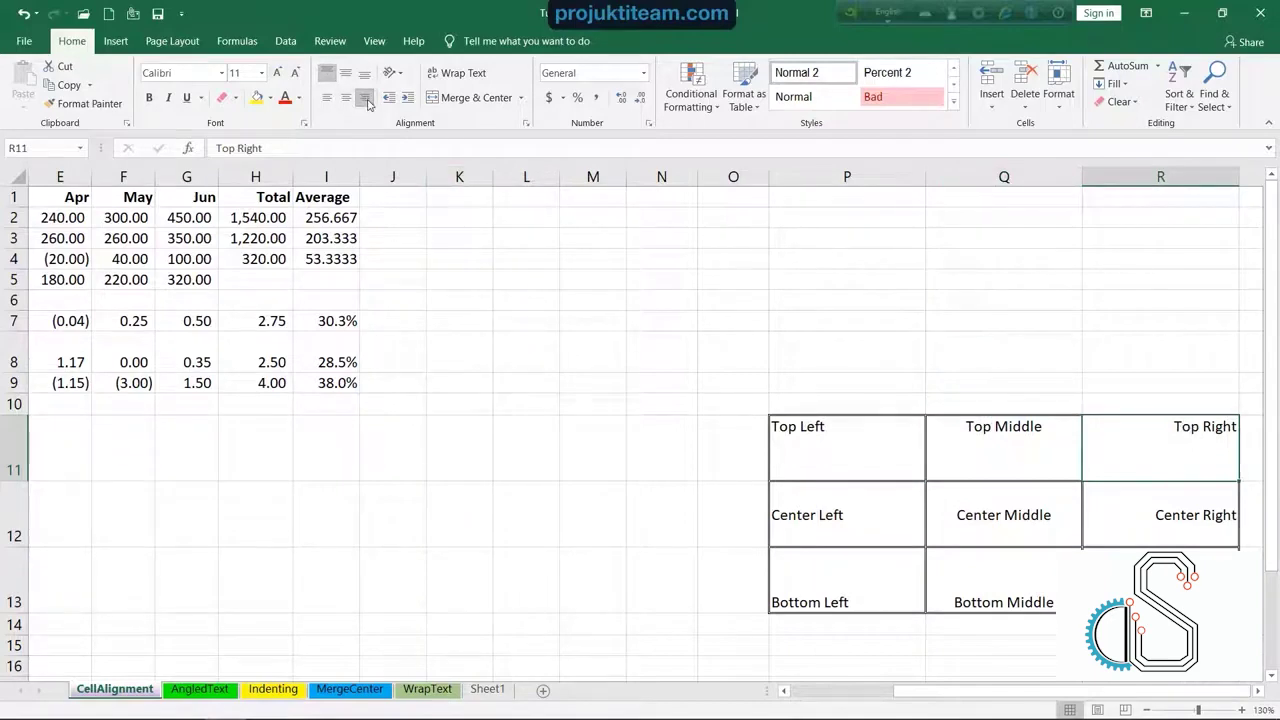
left_click(795, 429)
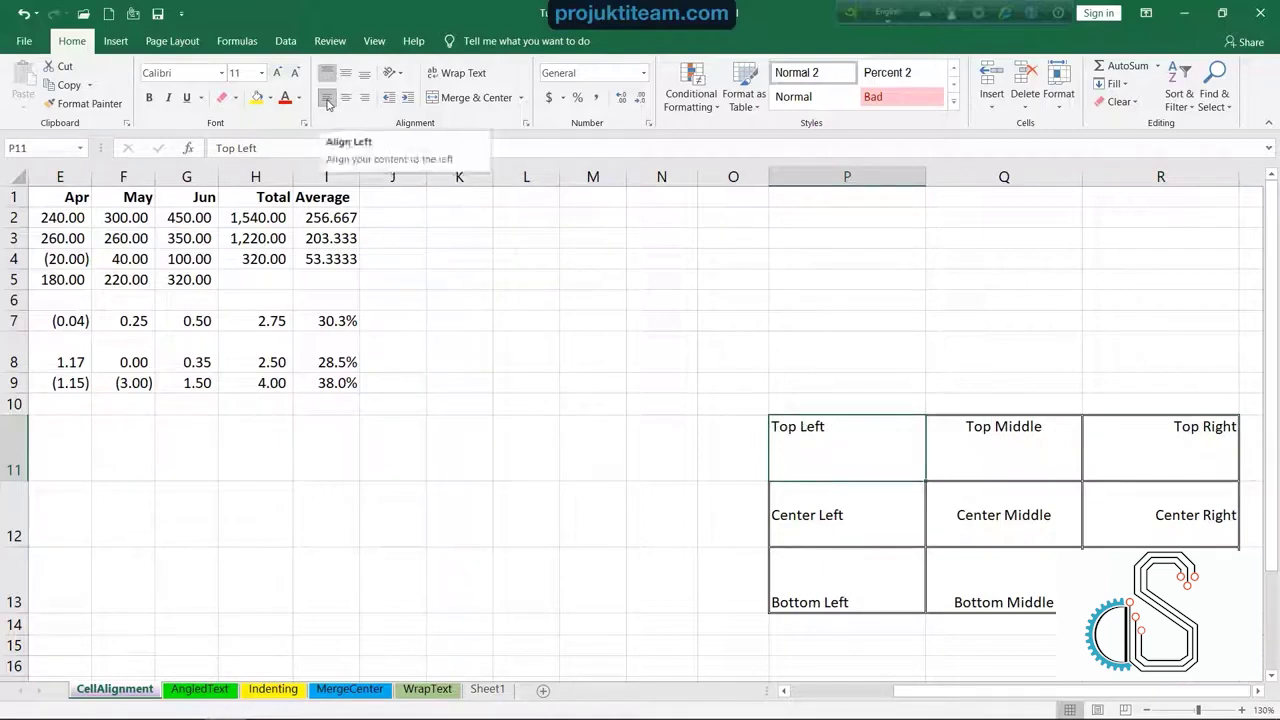
left_click(1018, 519)
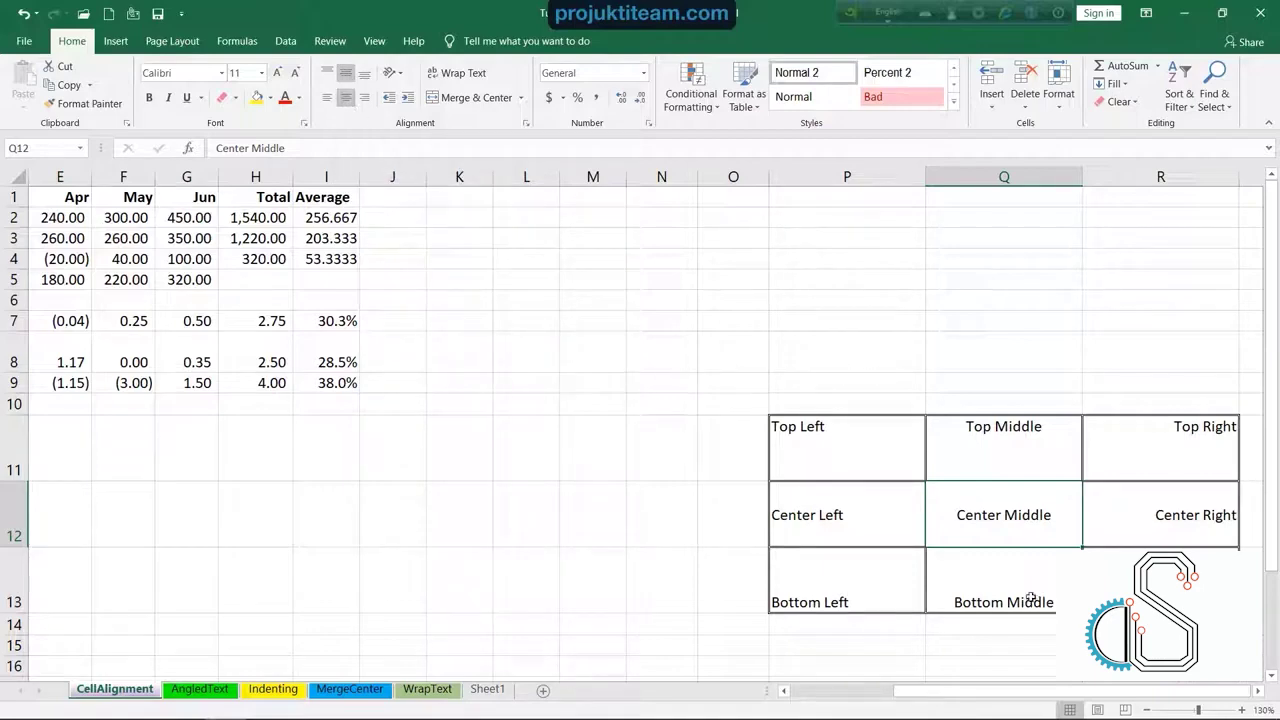
left_click(1110, 590)
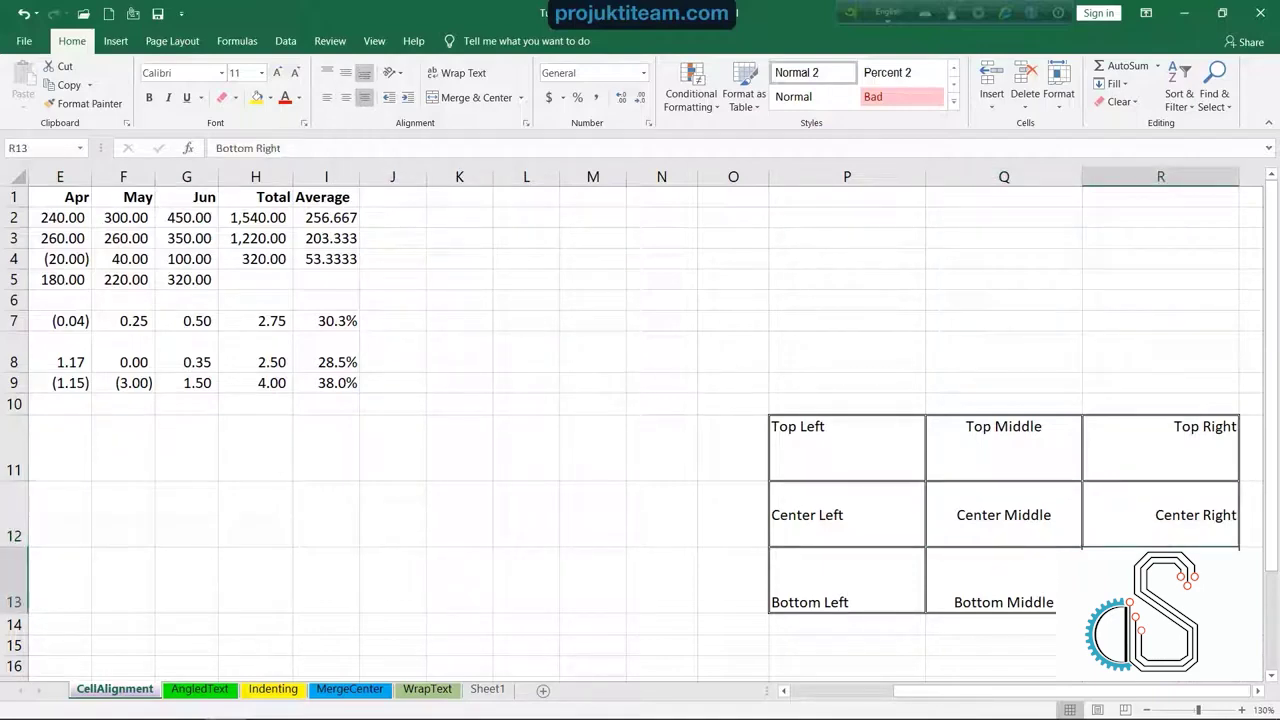
left_click(1028, 610)
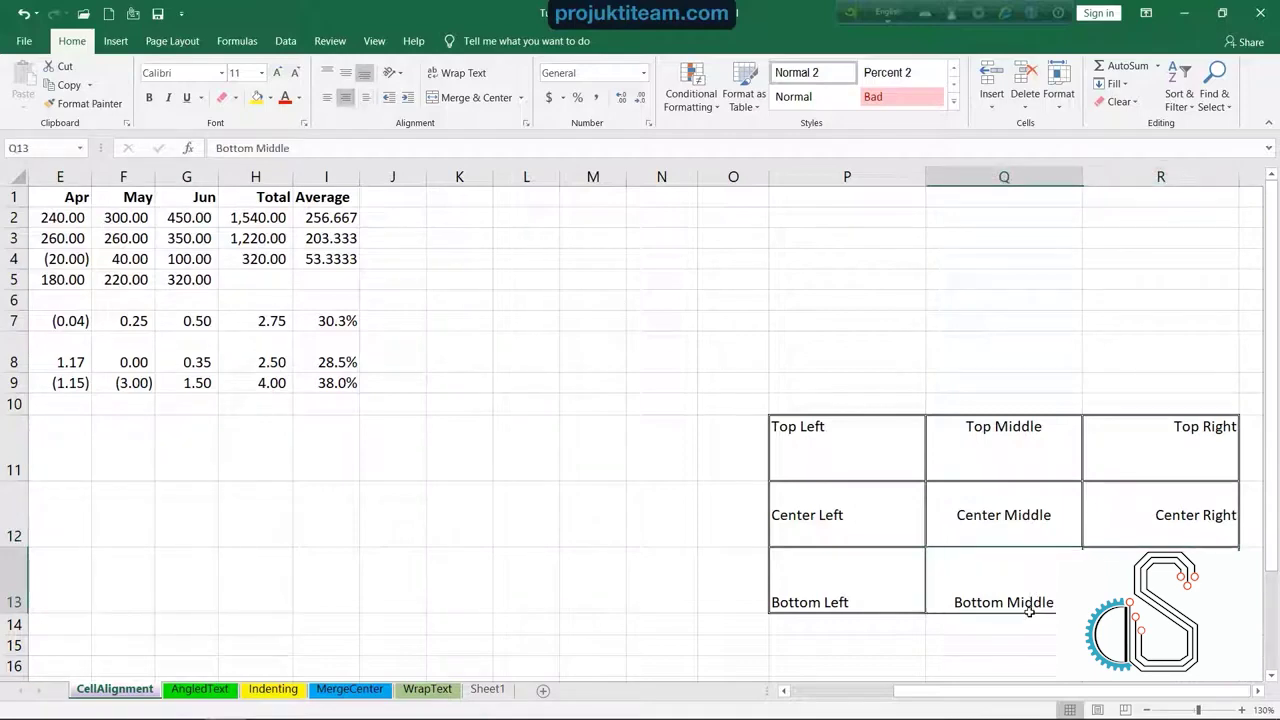
left_click(1015, 424)
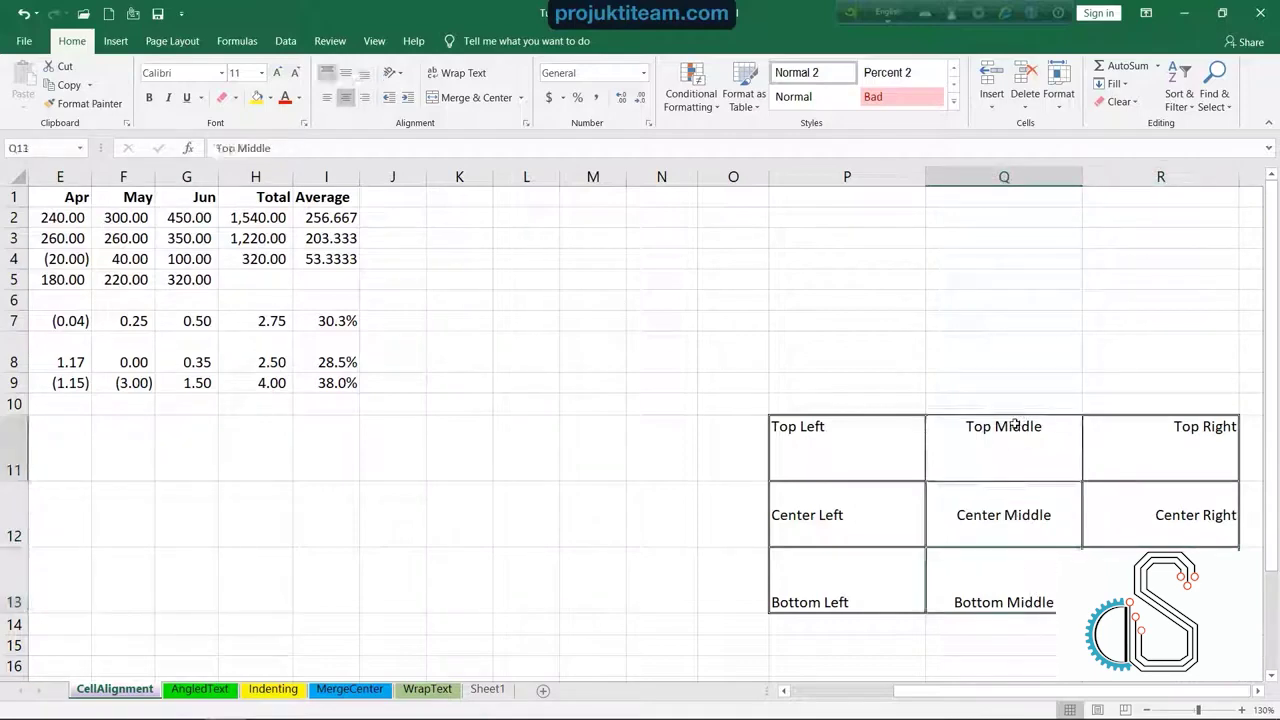
left_click(1180, 427, "ctrl")
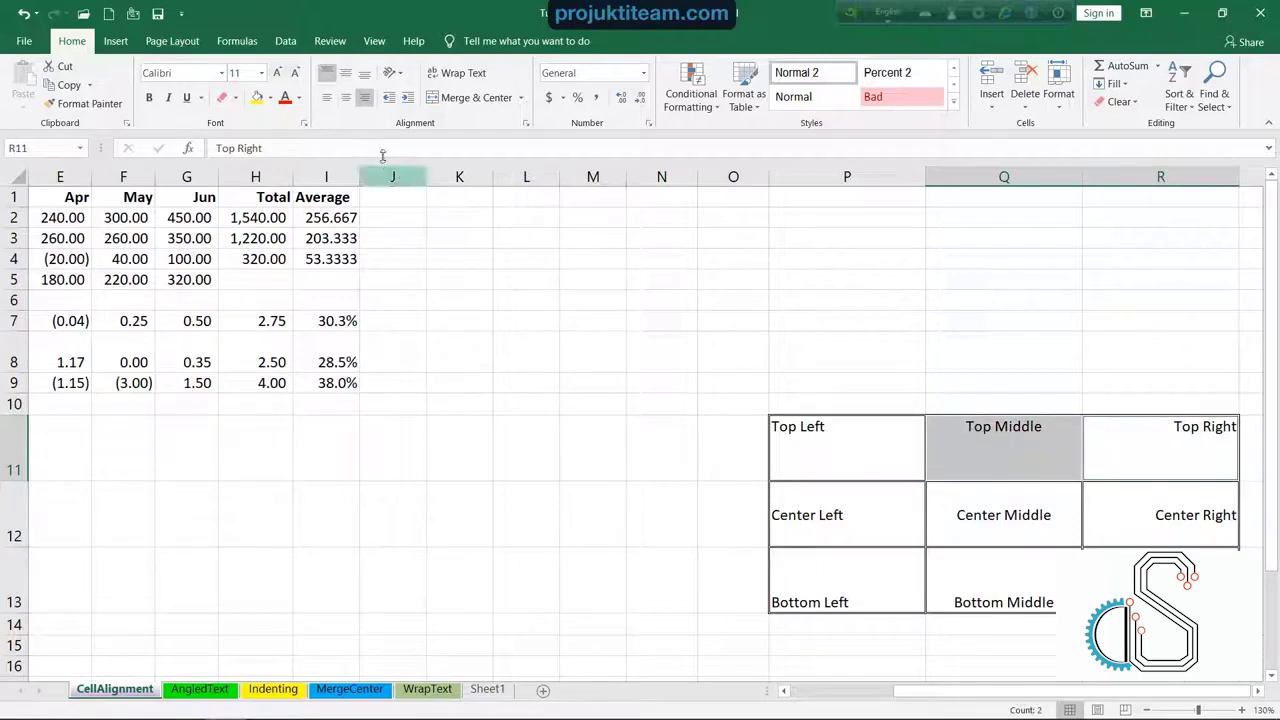
left_click(345, 77)
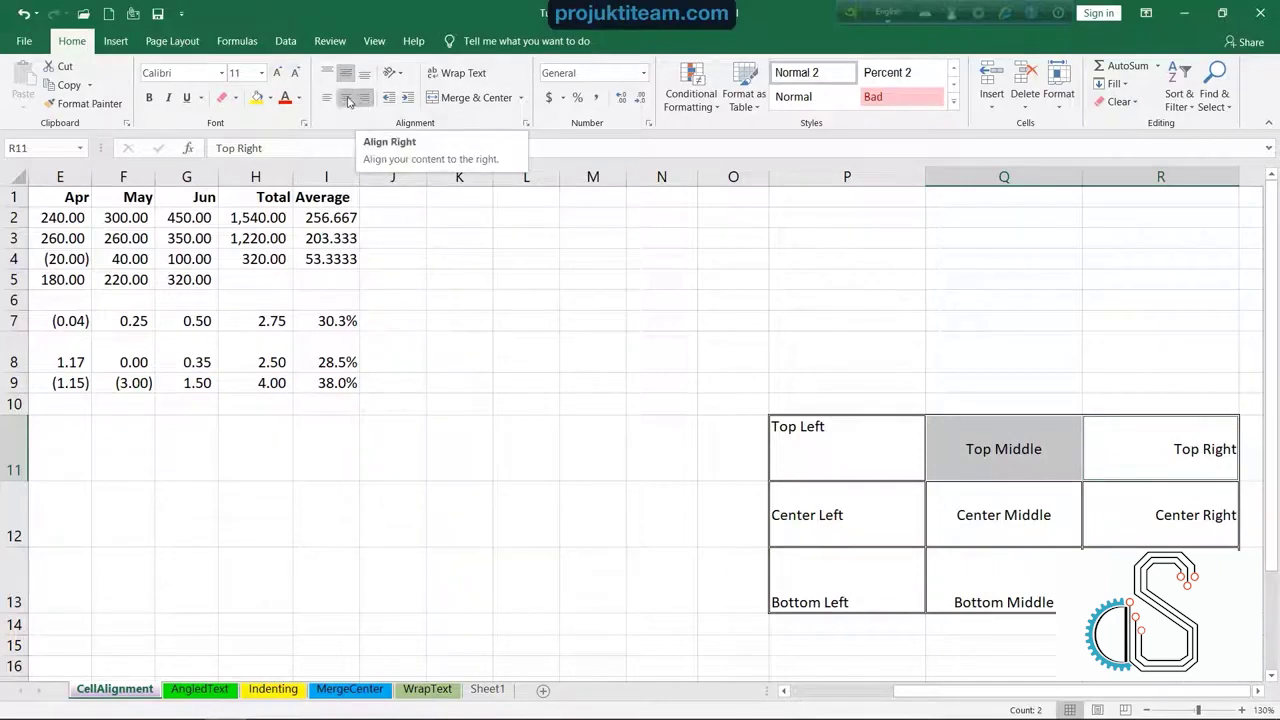
left_click(327, 100)
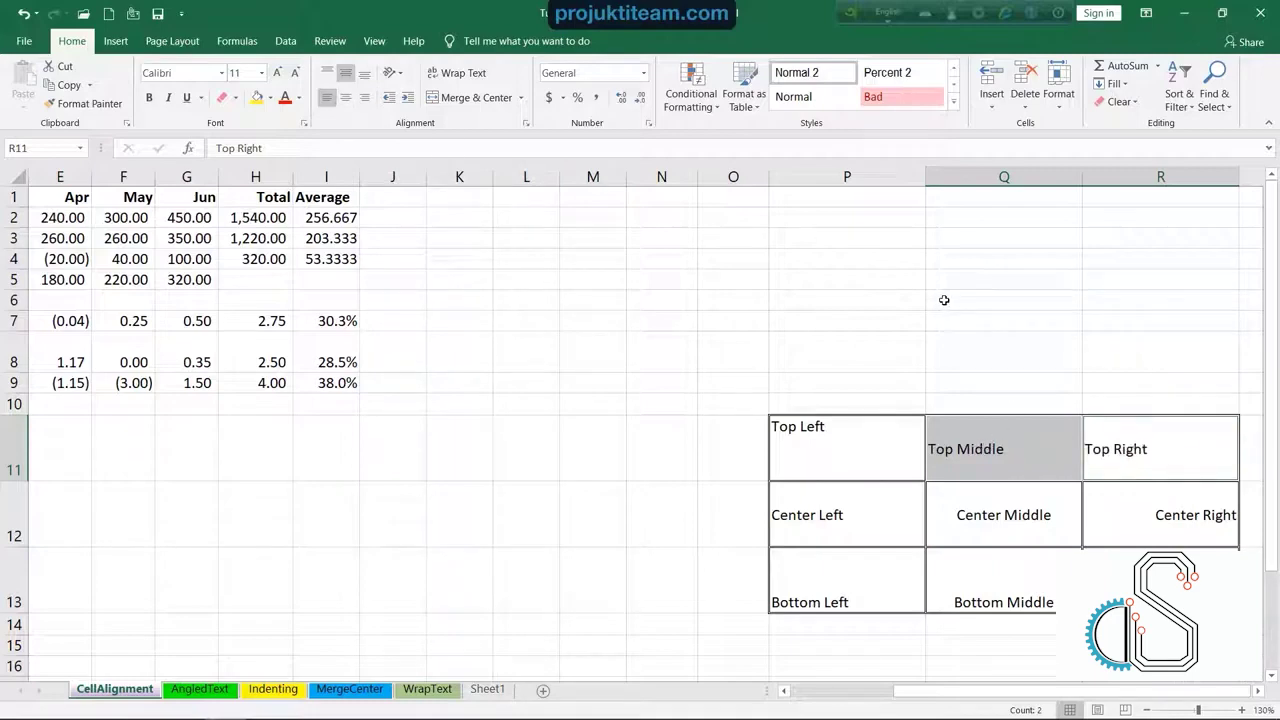
key("ctrl+z")
key("ctrl+z")
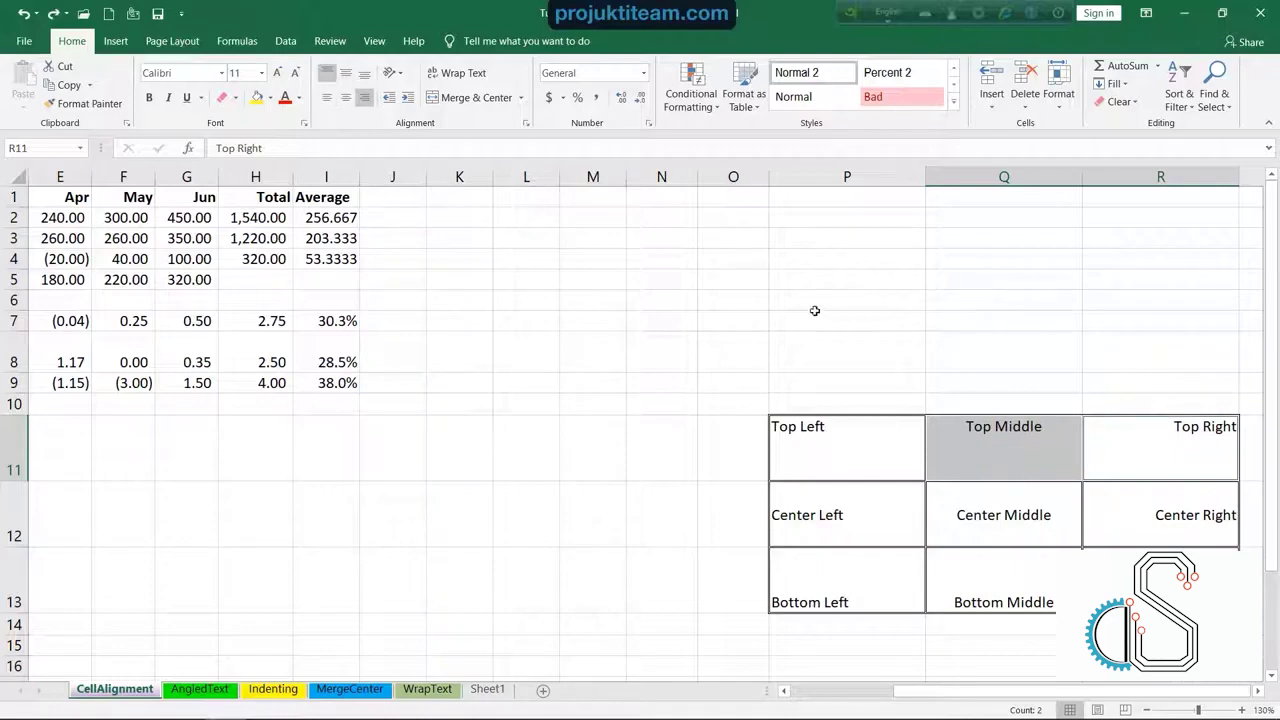
left_click(815, 311)
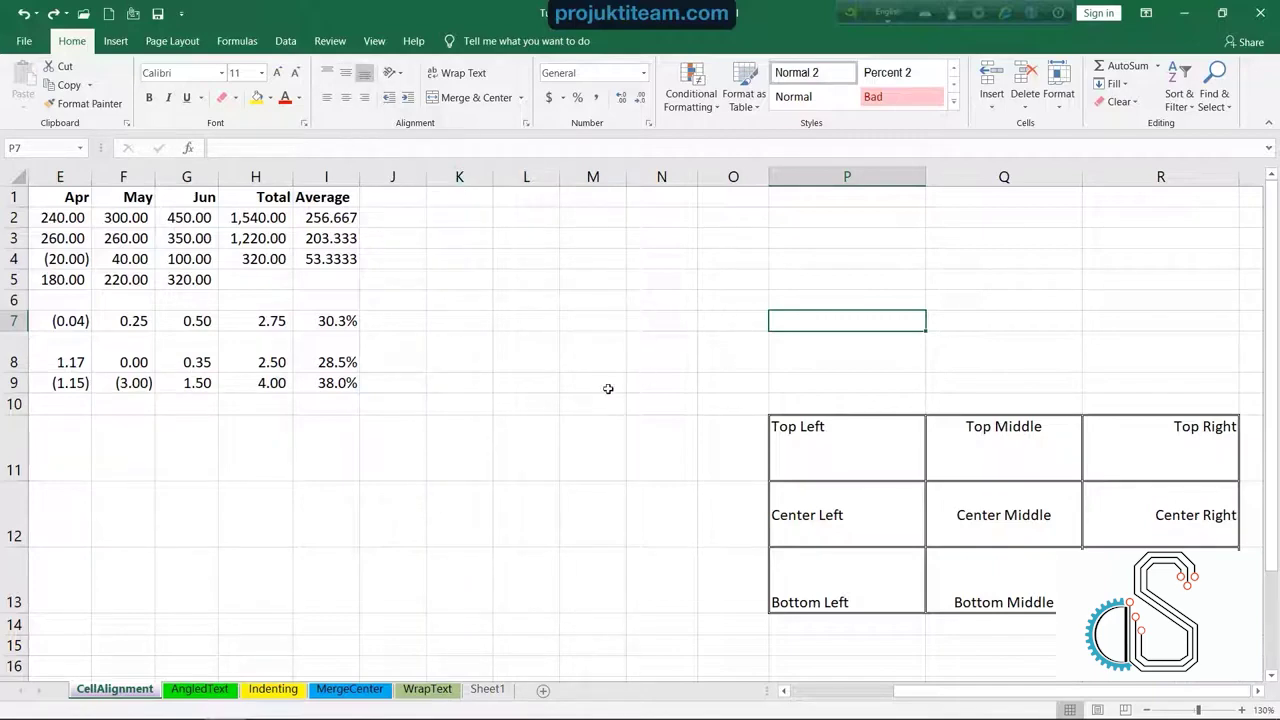
Select empty cell M1 and scroll back left until column A shows
left_click(593, 197)
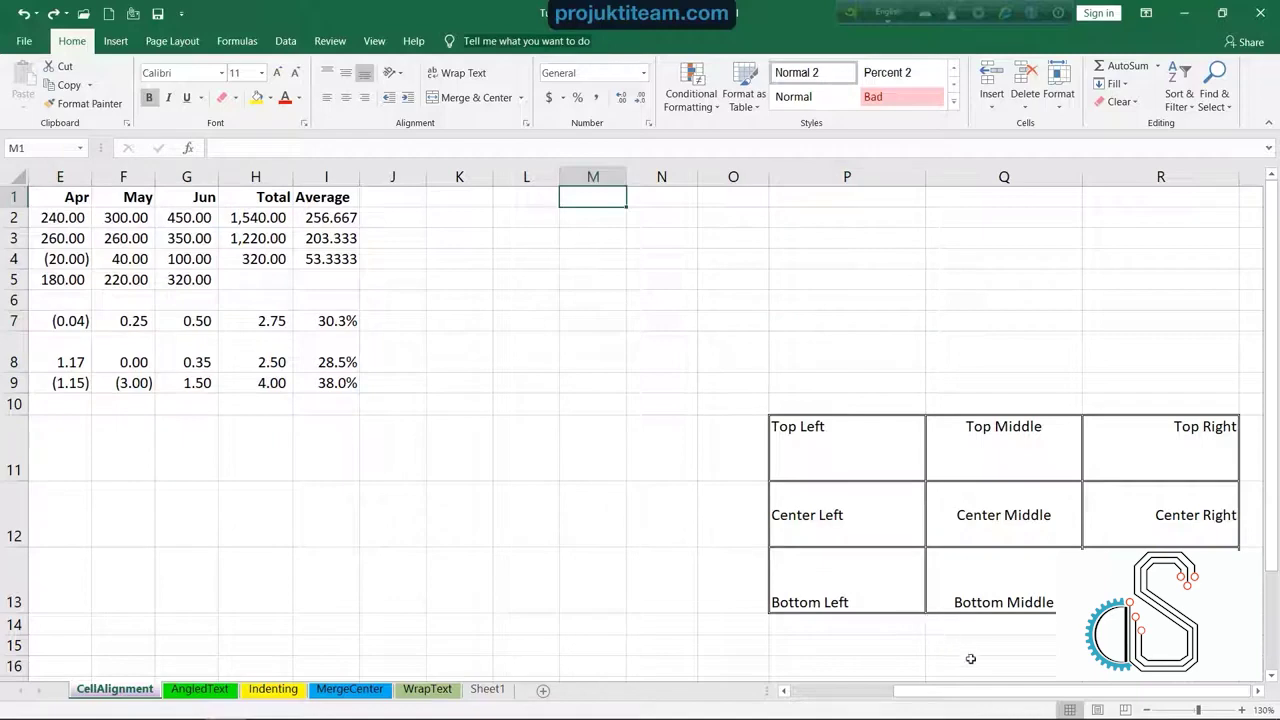
left_click_drag(1000, 690, 885, 695)
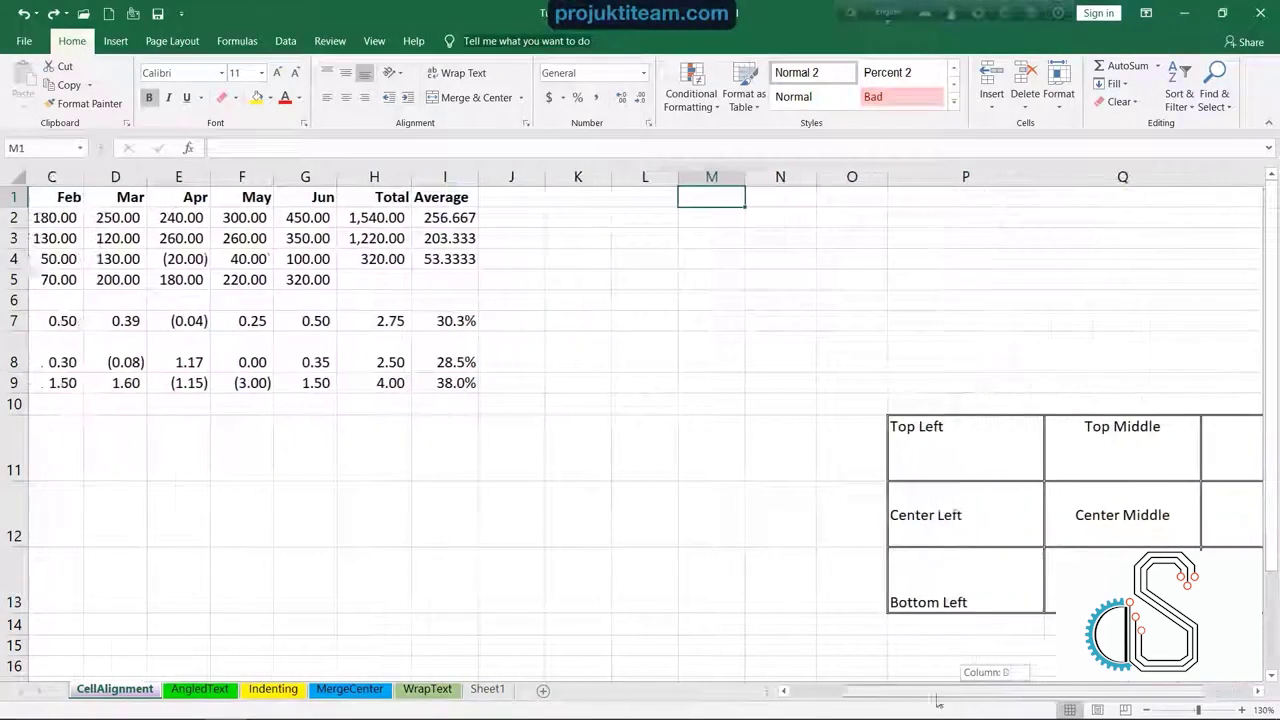